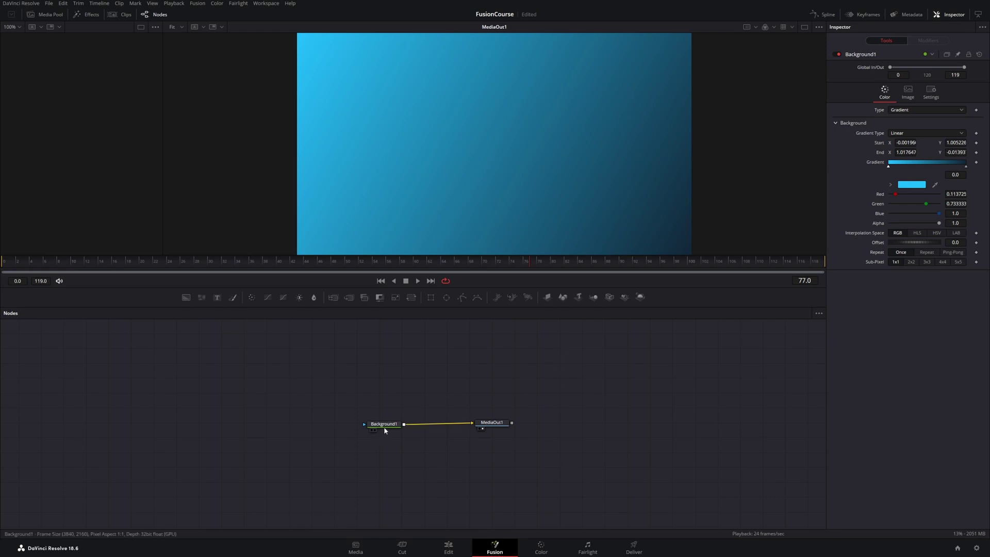
- Shift Background1 left and add Rectangle, Polygon and BSpline mask nodes to the graph
{"action": "left_click_drag", "start_coordinate": [383, 426], "coordinate": [230, 424]}
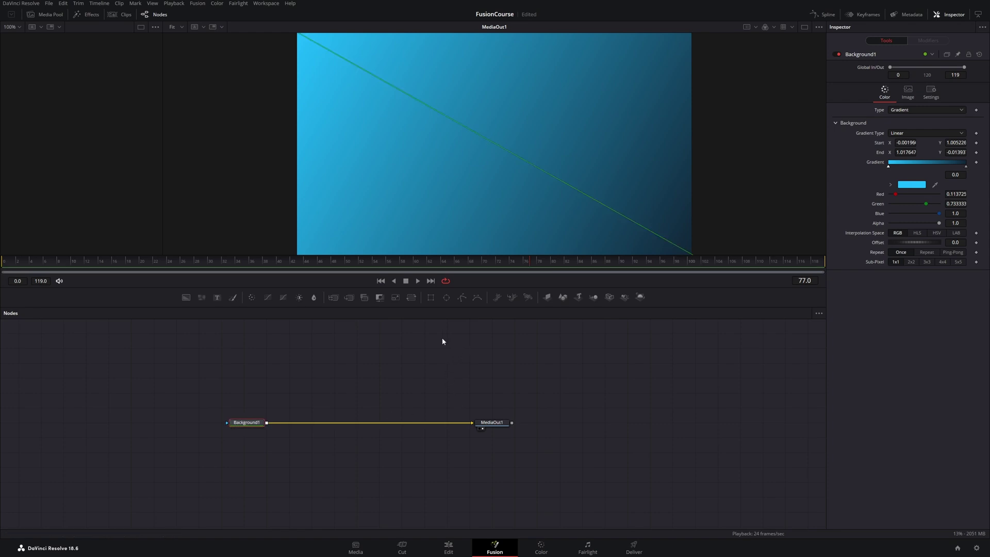
{"action": "scroll", "coordinate": [425, 357], "scroll_direction": "left", "scroll_amount": 5}
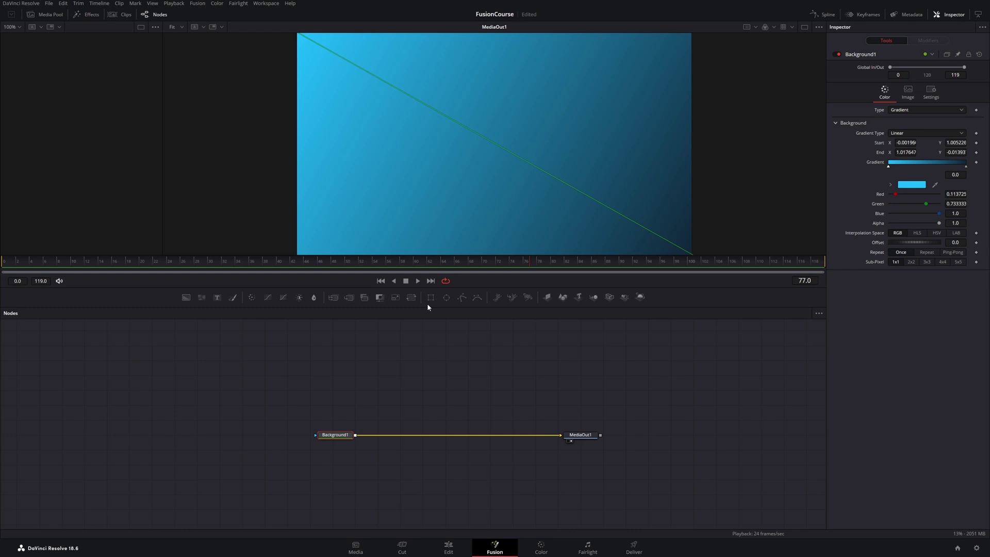
{"action": "left_click_drag", "start_coordinate": [430, 297], "coordinate": [392, 363]}
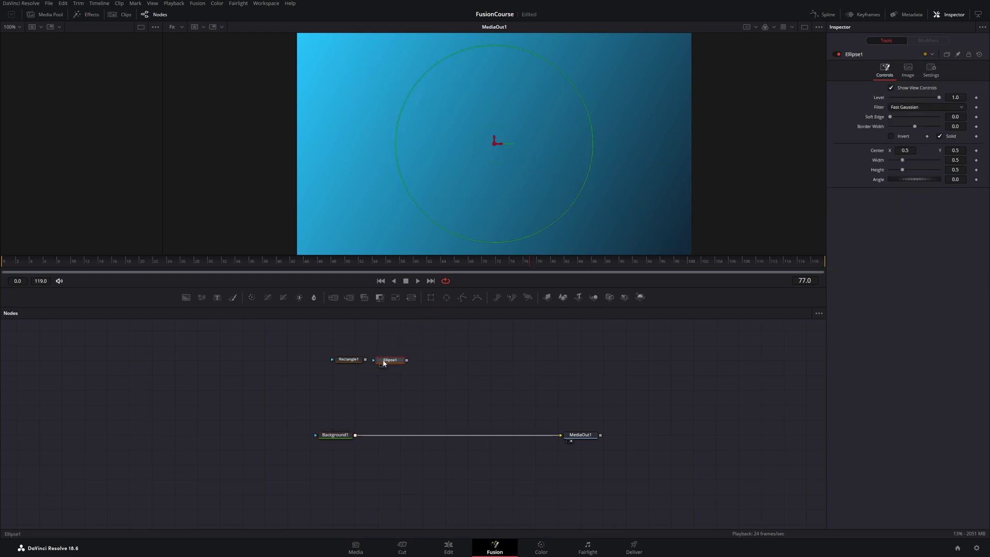
{"action": "left_click_drag", "start_coordinate": [461, 297], "coordinate": [432, 364]}
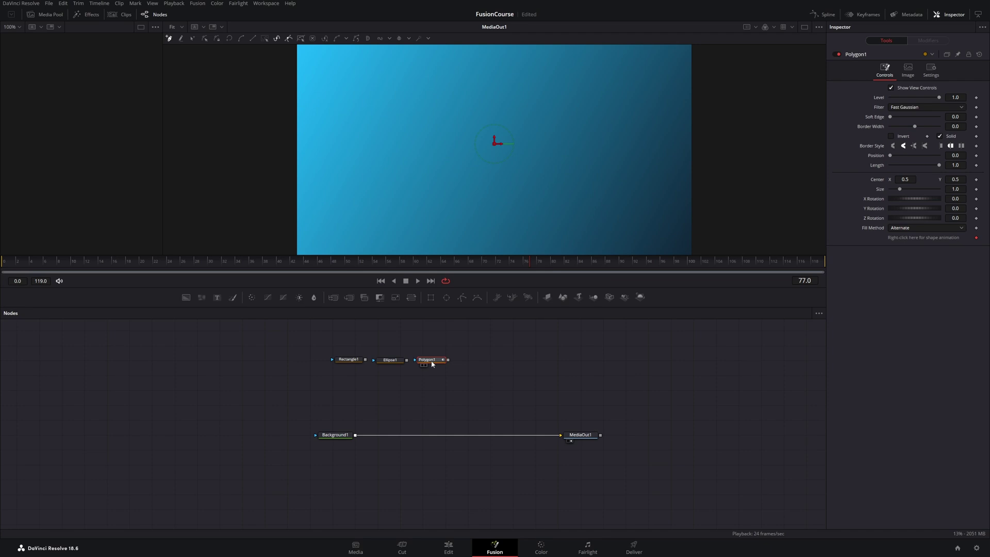
{"action": "left_click_drag", "start_coordinate": [477, 297], "coordinate": [476, 367]}
- Move Rectangle1 down, then add a second Background node coloured pure bright red
{"action": "left_click_drag", "start_coordinate": [411, 359], "coordinate": [355, 390]}
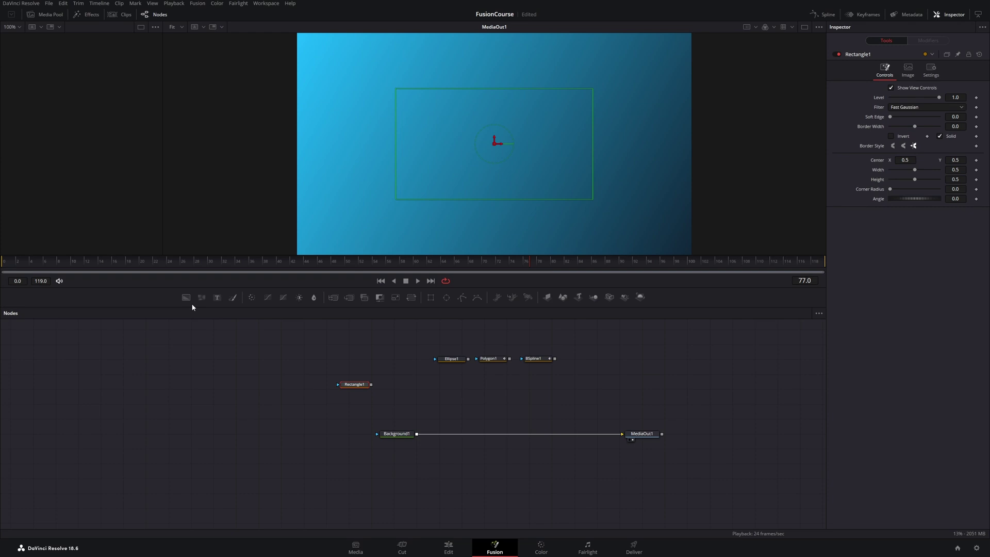
{"action": "left_click_drag", "start_coordinate": [187, 298], "coordinate": [450, 390]}
{"action": "left_click", "coordinate": [915, 135]}
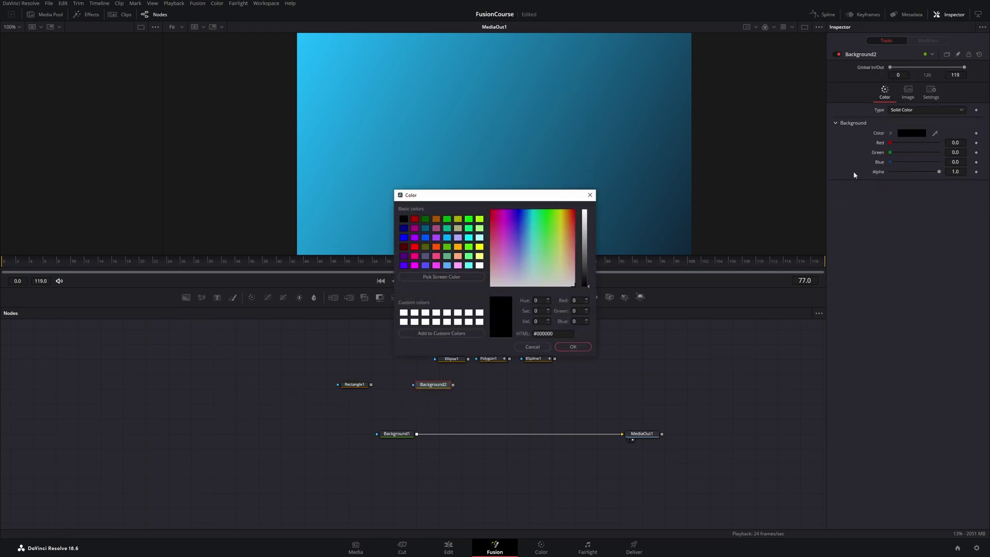
{"action": "left_click_drag", "start_coordinate": [549, 250], "coordinate": [473, 209]}
{"action": "left_click", "coordinate": [585, 211]}
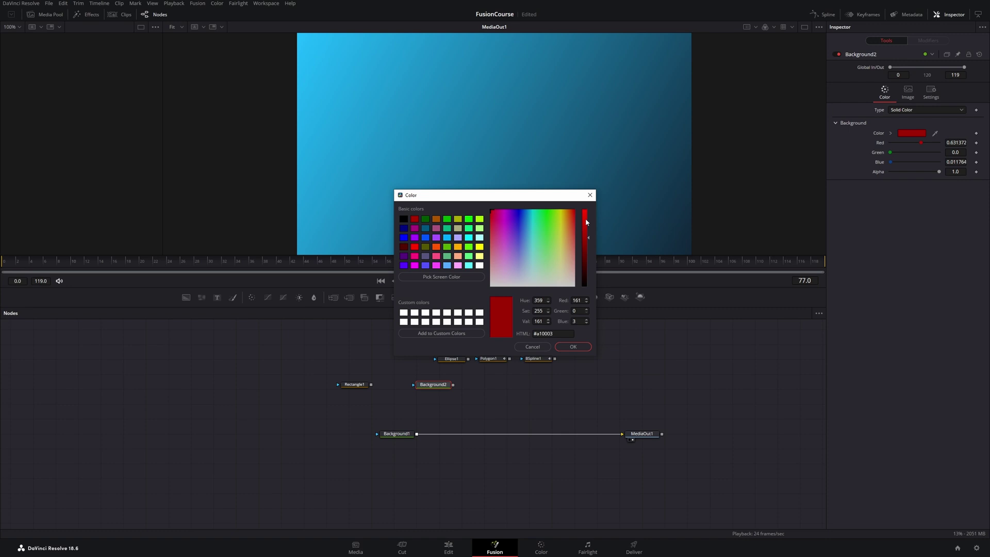
{"action": "left_click", "coordinate": [573, 348]}
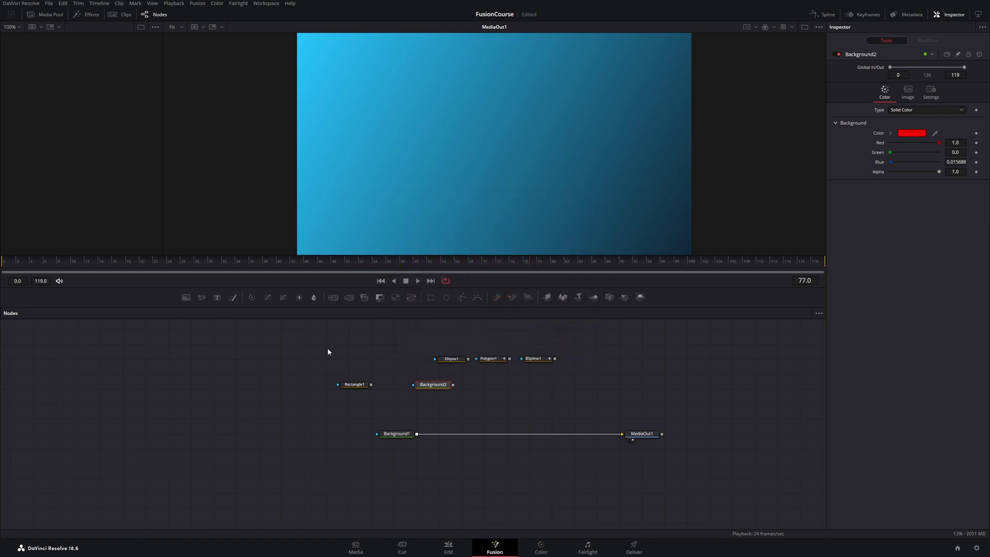
- Insert a Merge before MediaOut1 with Background2 as foreground, masked by Rectangle1
{"action": "left_click_drag", "start_coordinate": [350, 296], "coordinate": [510, 437]}
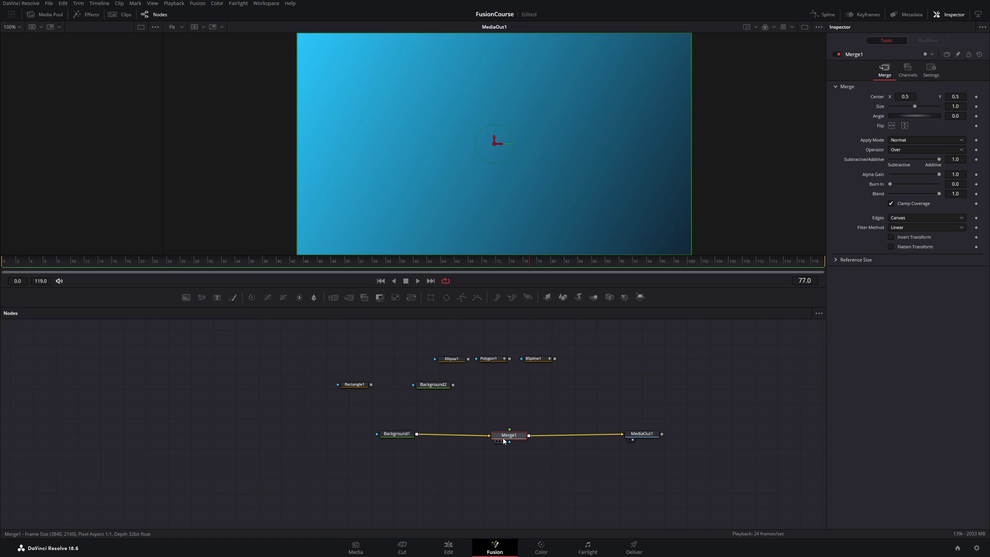
{"action": "left_click_drag", "start_coordinate": [454, 385], "coordinate": [521, 387]}
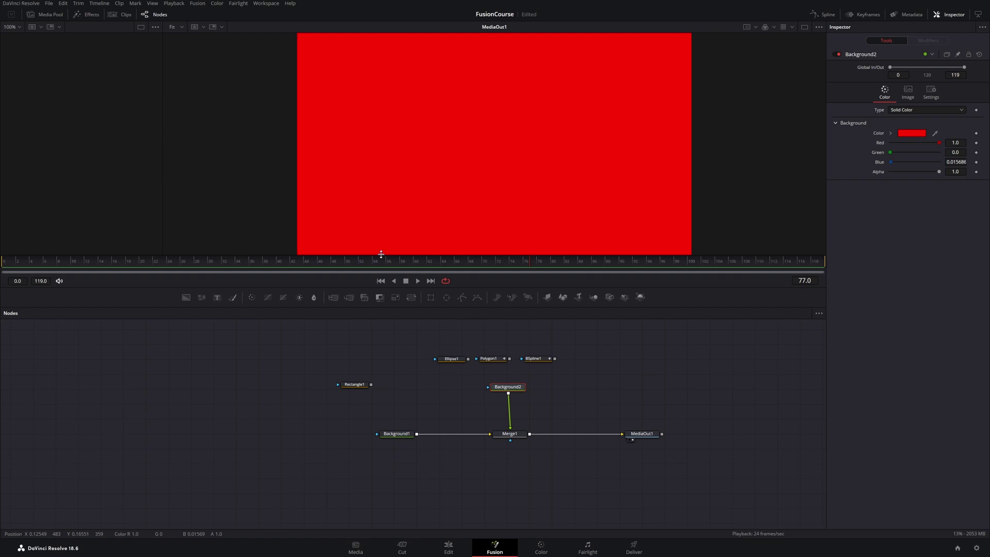
{"action": "left_click_drag", "start_coordinate": [356, 385], "coordinate": [492, 390]}
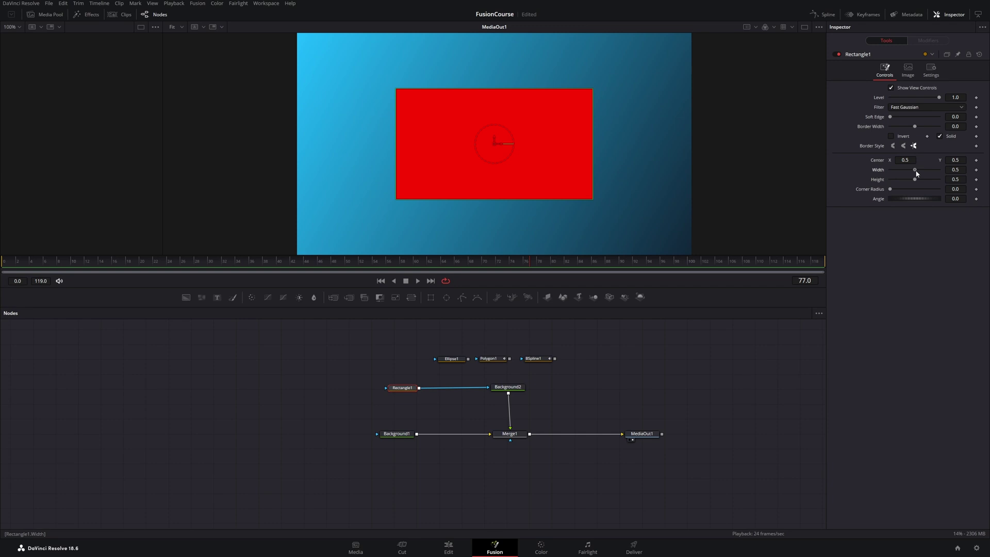
- Size the rectangle mask to 0.591 by 0.606, then try its Level and Soft Edge
{"action": "left_click_drag", "start_coordinate": [914, 169], "coordinate": [921, 205]}
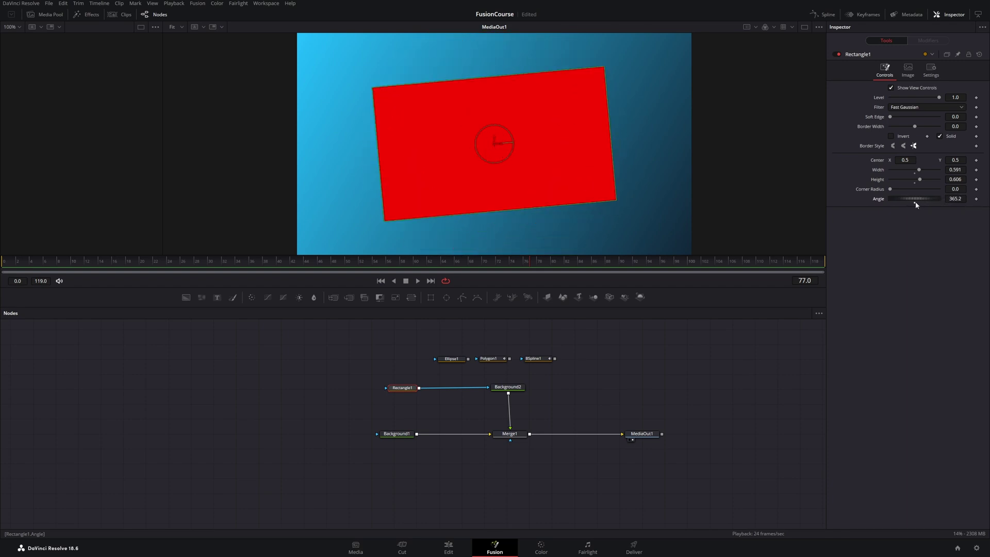
{"action": "key", "text": "ctrl+z"}
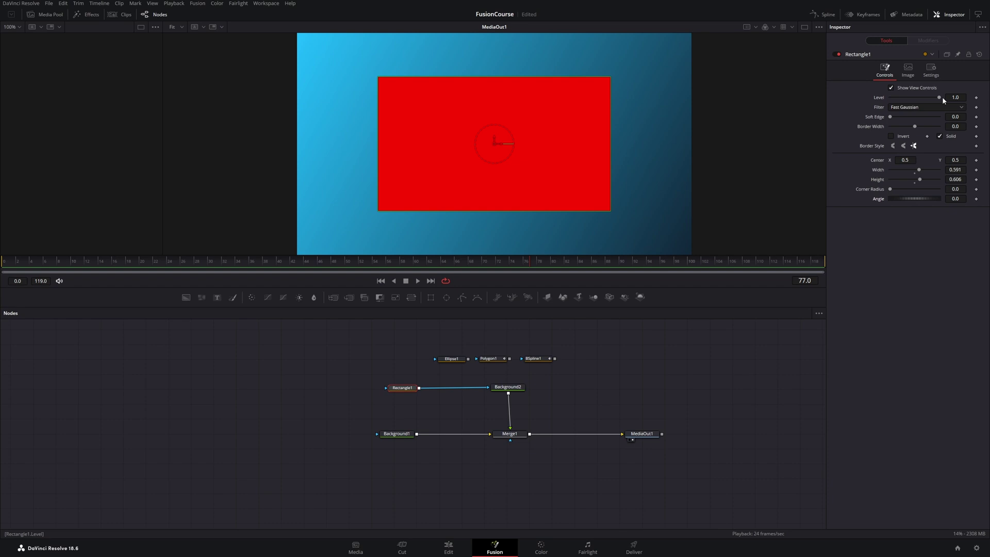
{"action": "left_click_drag", "start_coordinate": [939, 98], "coordinate": [886, 99]}
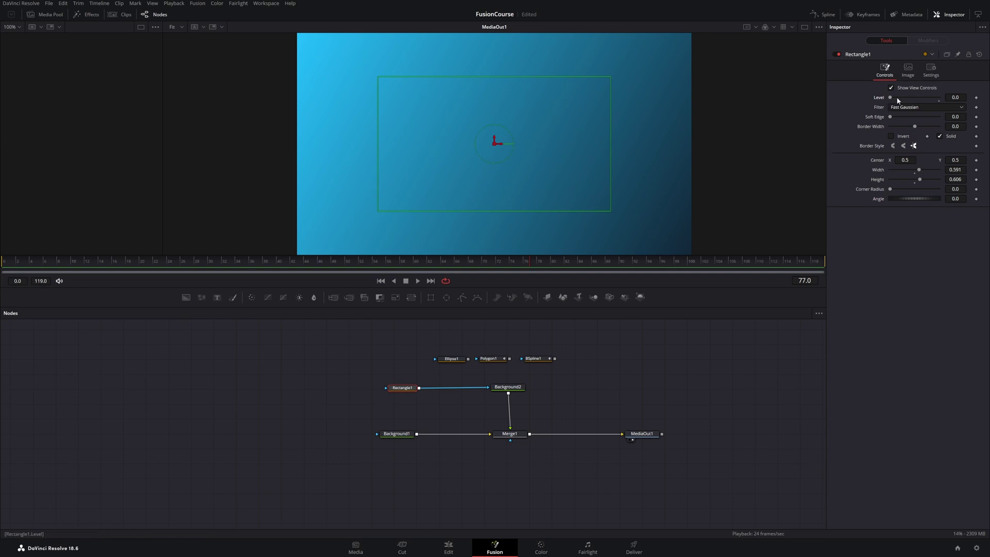
{"action": "left_click_drag", "start_coordinate": [889, 98], "coordinate": [960, 99]}
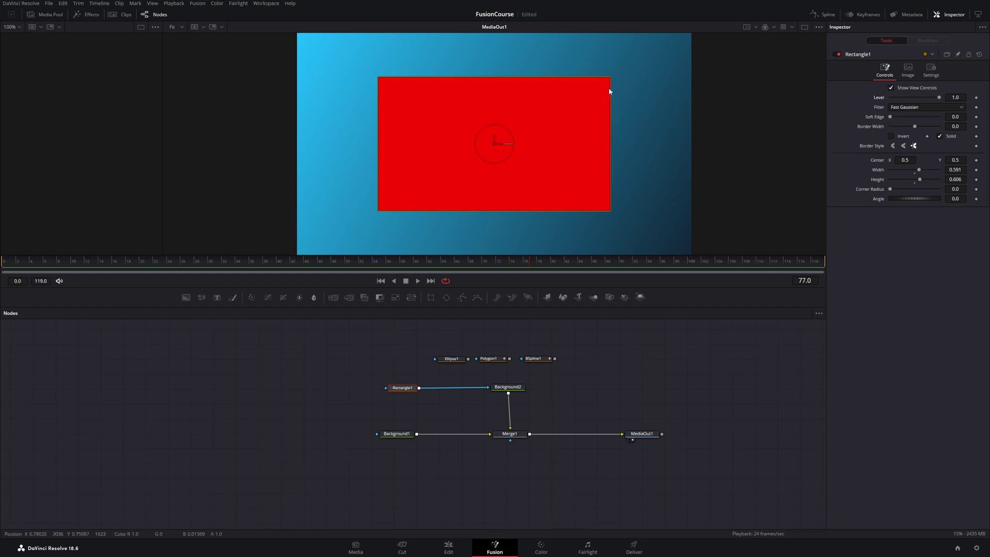
{"action": "left_click_drag", "start_coordinate": [890, 117], "coordinate": [832, 131]}
- Make Rectangle1 a hollow outline with Border Width 0.067 and Invert on
{"action": "left_click_drag", "start_coordinate": [914, 128], "coordinate": [924, 126]}
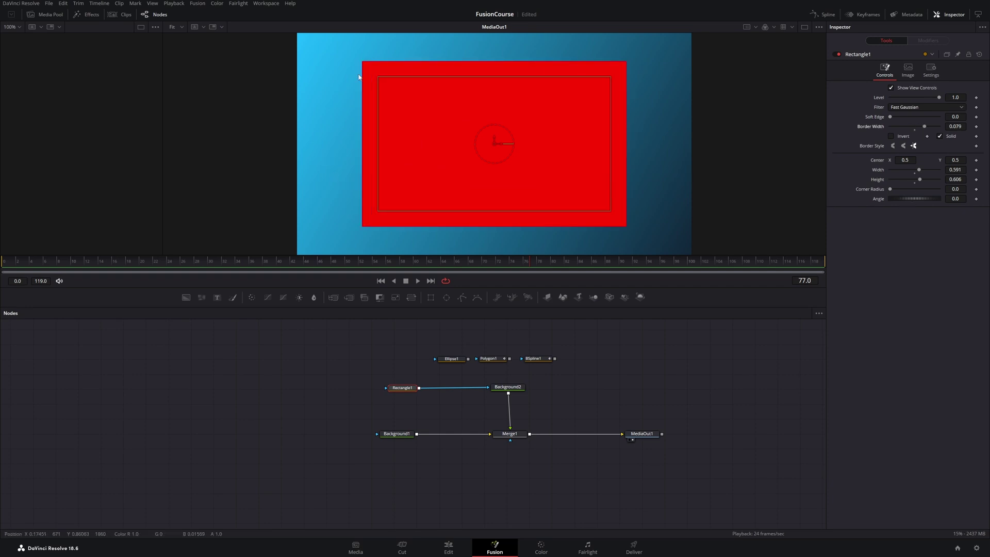
{"action": "left_click", "coordinate": [939, 136]}
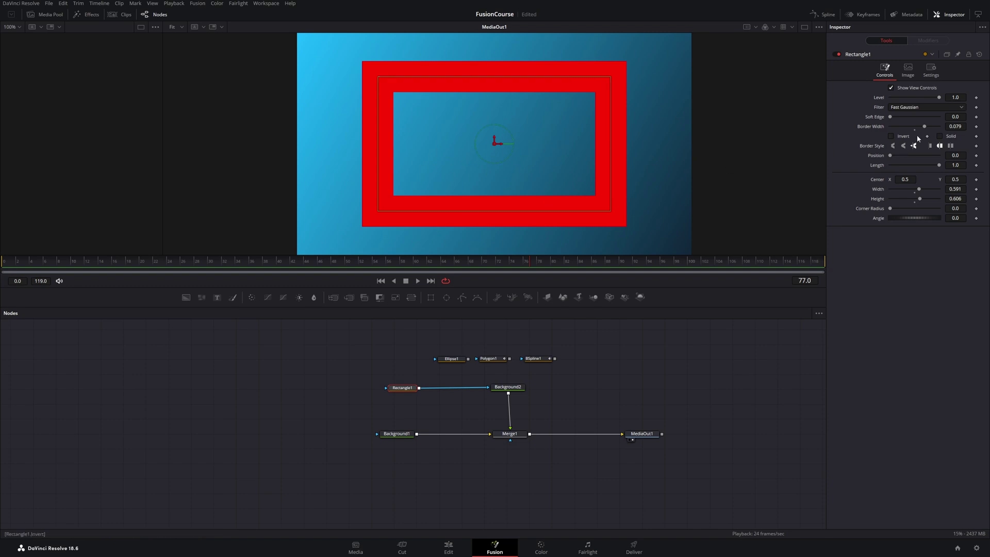
{"action": "mouse_move", "coordinate": [924, 126]}
{"action": "left_mouse_down"}
{"action": "mouse_move", "coordinate": [912, 128]}
{"action": "mouse_move", "coordinate": [938, 128]}
{"action": "mouse_move", "coordinate": [922, 126]}
{"action": "left_mouse_up"}
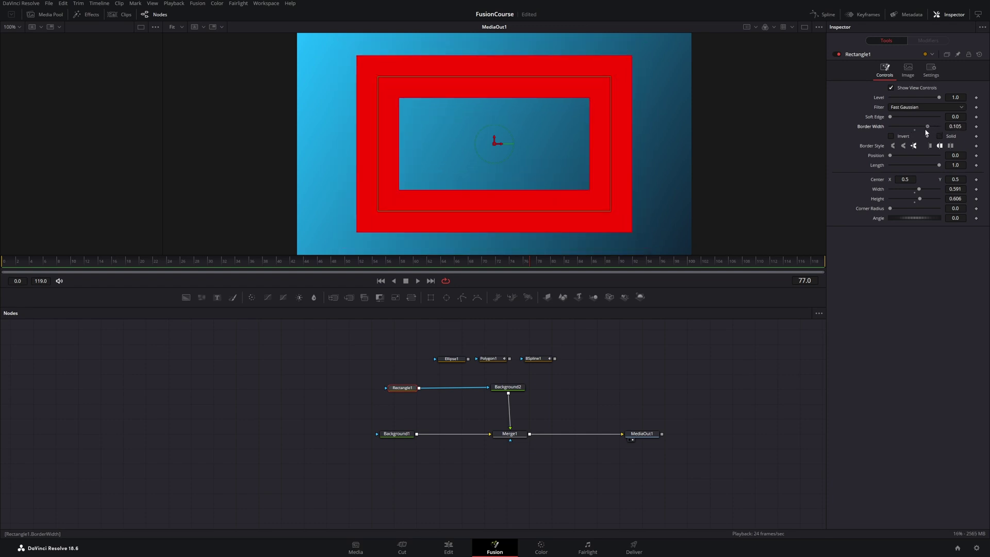
{"action": "left_click", "coordinate": [891, 137]}
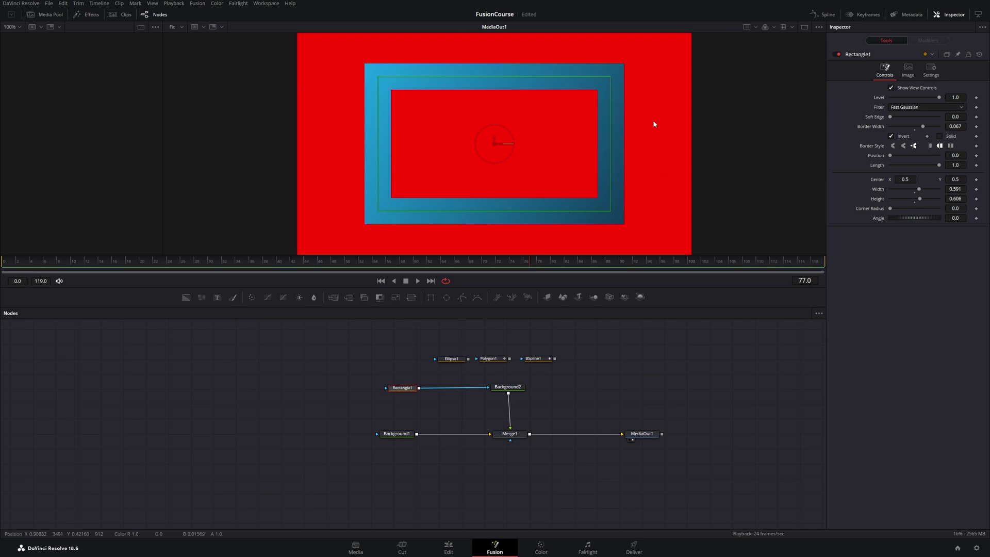
- Turn off Invert, then compare Miter, Round and Bevel border joins on the outline
{"action": "left_click", "coordinate": [891, 137]}
{"action": "left_click", "coordinate": [939, 136]}
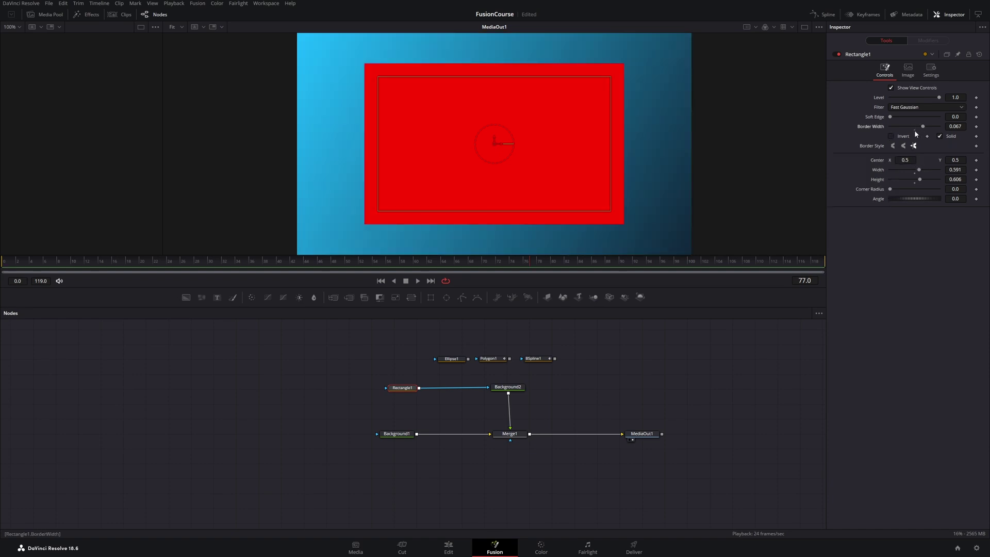
{"action": "double_click", "coordinate": [913, 130]}
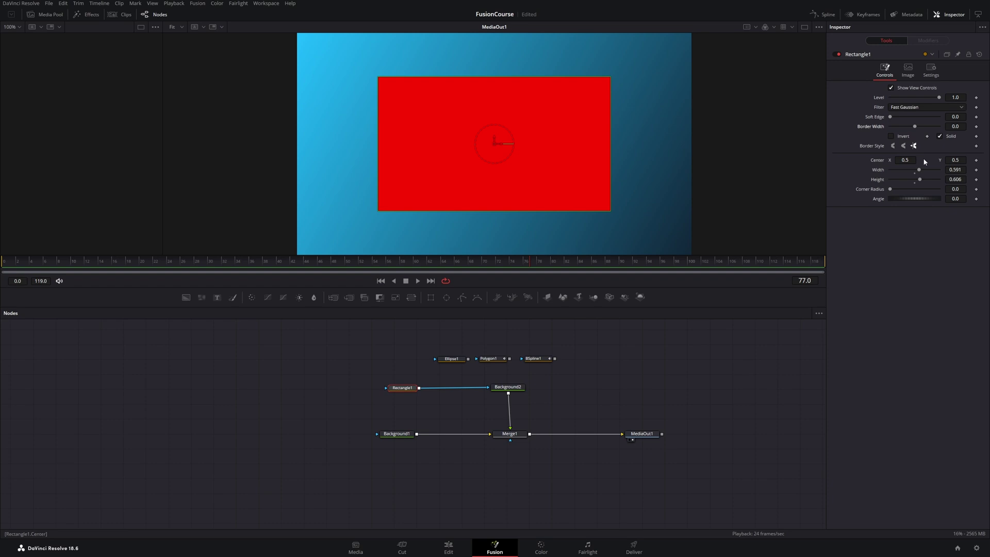
{"action": "key", "text": "ctrl+z"}
{"action": "key", "text": "ctrl+z"}
{"action": "key", "text": "ctrl+z"}
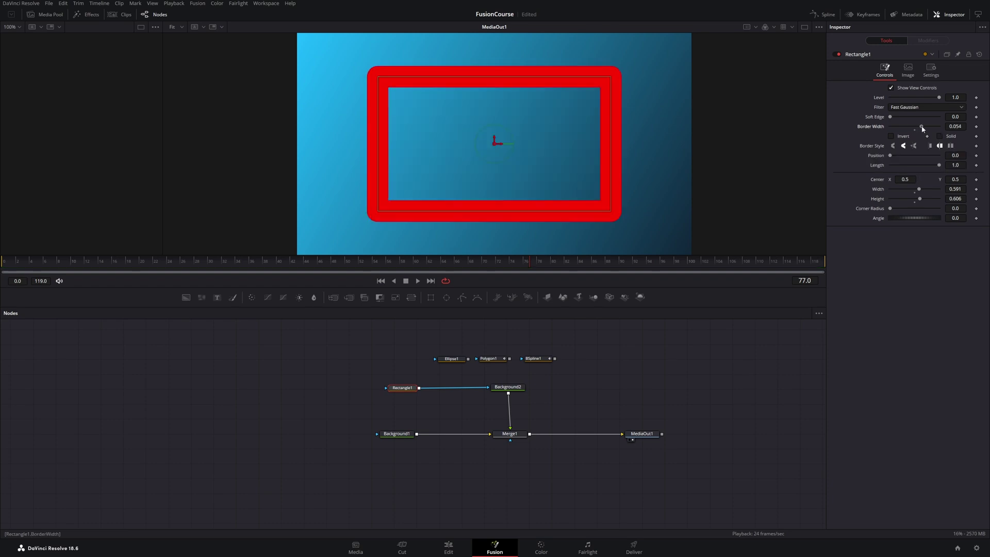
{"action": "left_click", "coordinate": [913, 146]}
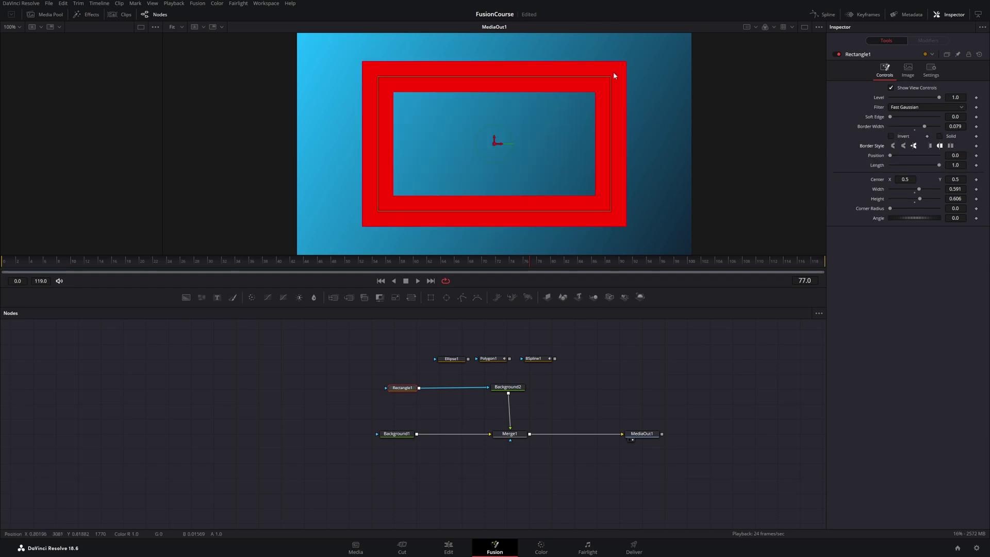
{"action": "left_click", "coordinate": [904, 146]}
{"action": "left_click", "coordinate": [893, 146]}
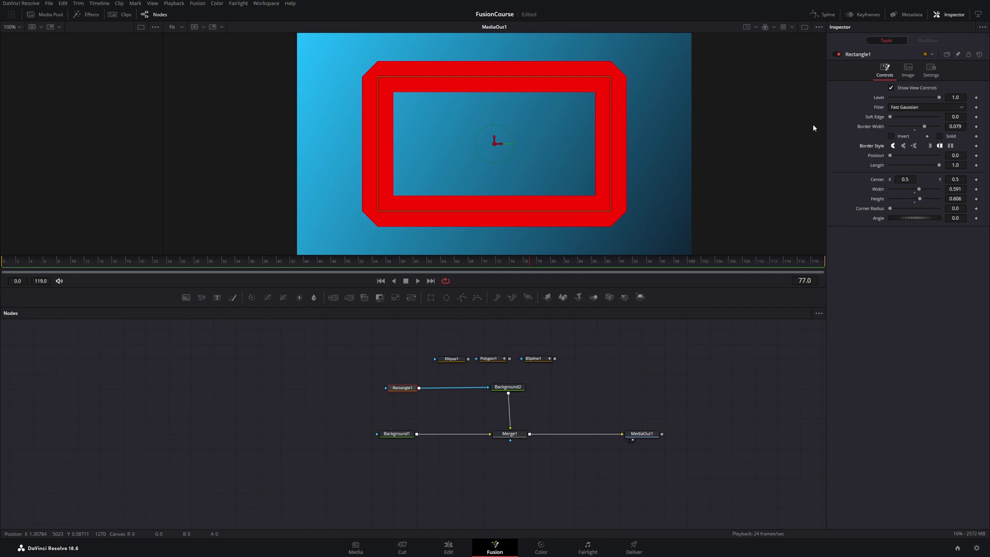
{"action": "left_click", "coordinate": [912, 146]}
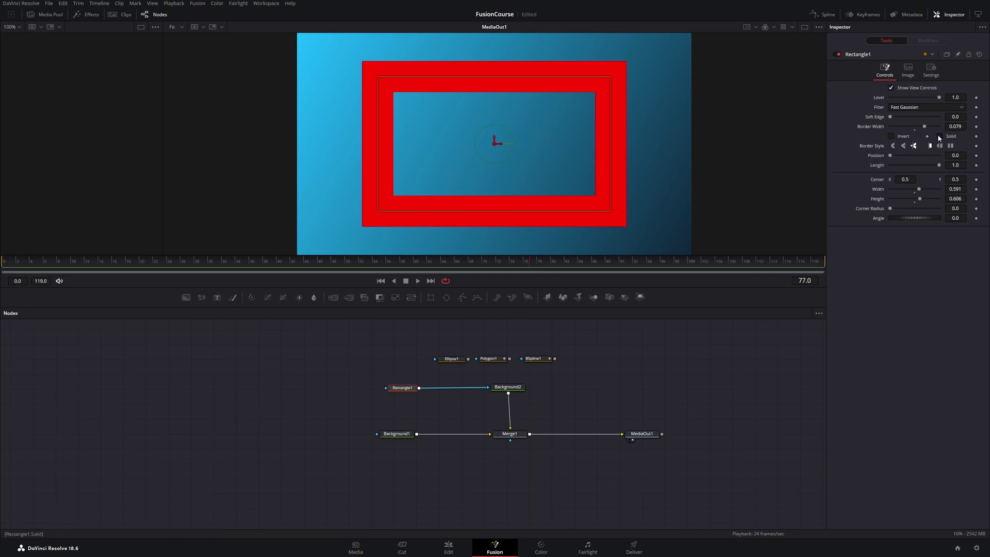
- Fill the rectangle solid again and set Corner Radius to 0.11
{"action": "left_click", "coordinate": [939, 136]}
{"action": "left_click", "coordinate": [915, 129]}
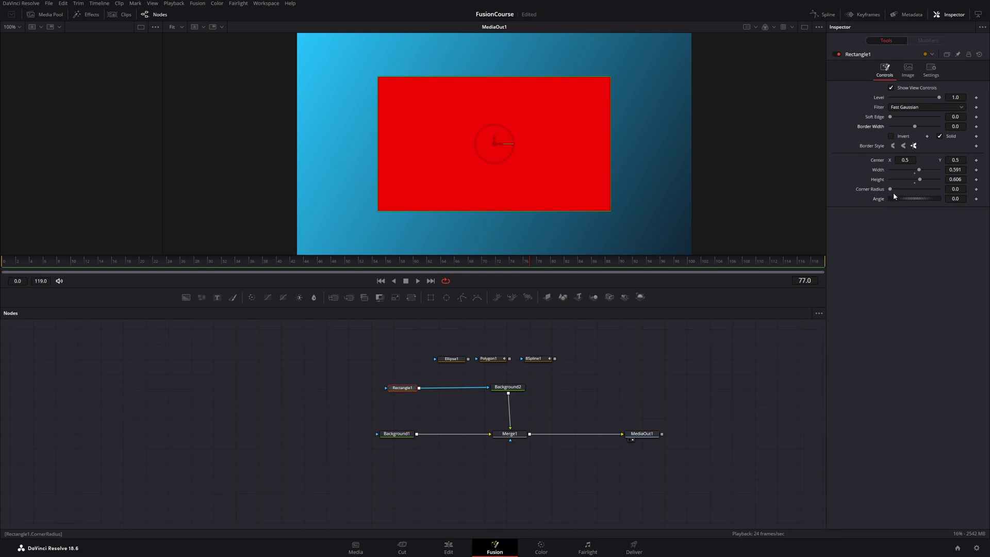
{"action": "mouse_move", "coordinate": [890, 190]}
{"action": "left_mouse_down"}
{"action": "mouse_move", "coordinate": [939, 191]}
{"action": "mouse_move", "coordinate": [898, 188]}
{"action": "left_mouse_up"}
{"action": "mouse_move", "coordinate": [901, 189]}
{"action": "left_mouse_down"}
{"action": "mouse_move", "coordinate": [931, 187]}
{"action": "mouse_move", "coordinate": [949, 209]}
{"action": "mouse_move", "coordinate": [897, 189]}
{"action": "left_mouse_up"}
- Remove the Rectangle1 mask from Background2
{"action": "scroll", "coordinate": [569, 398], "scroll_direction": "left", "scroll_amount": 4}
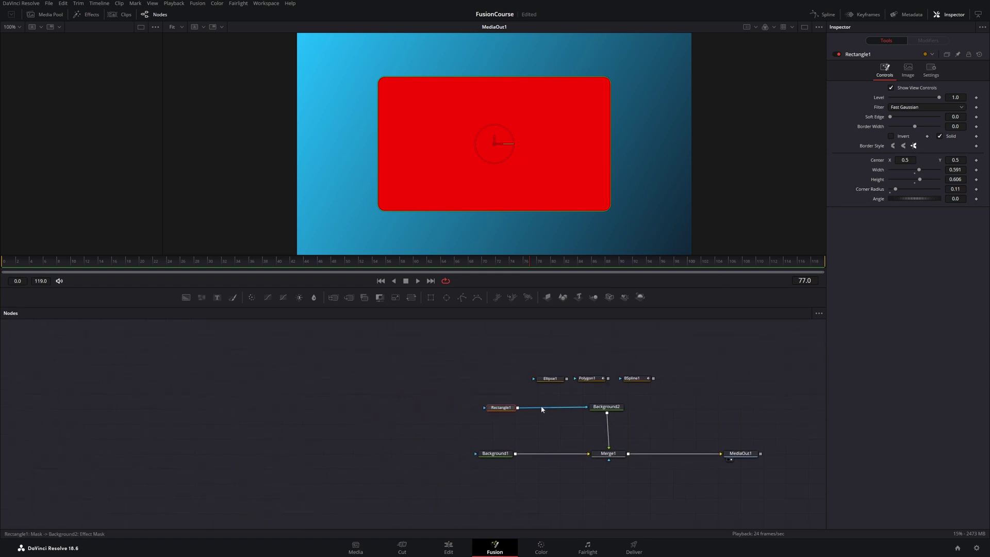
{"action": "mouse_move", "coordinate": [567, 409]}
{"action": "left_mouse_down"}
{"action": "mouse_move", "coordinate": [545, 415]}
{"action": "mouse_move", "coordinate": [494, 385]}
{"action": "mouse_move", "coordinate": [529, 413]}
{"action": "mouse_move", "coordinate": [598, 407]}
{"action": "mouse_move", "coordinate": [582, 404]}
{"action": "left_mouse_up"}
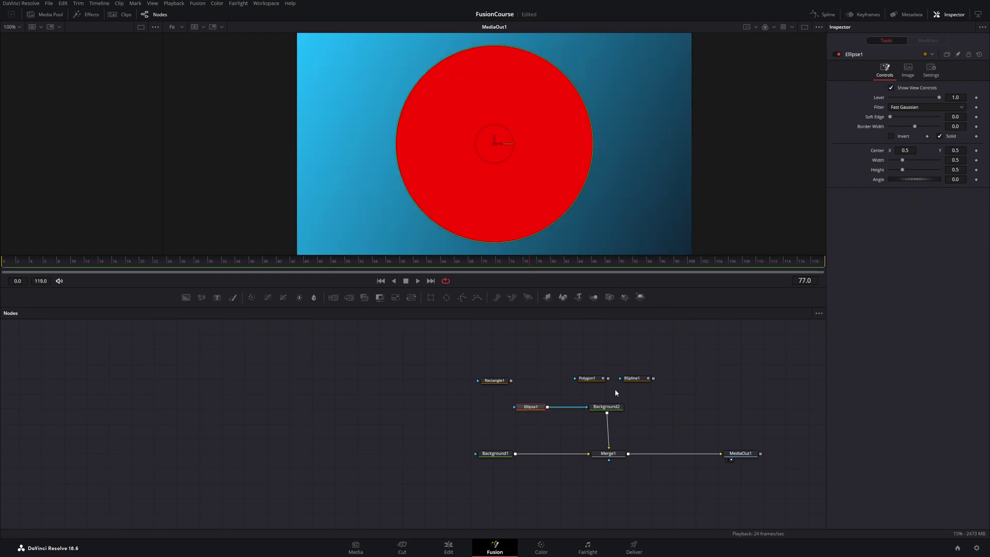
{"action": "scroll", "coordinate": [614, 397], "scroll_direction": "right", "scroll_amount": 5}
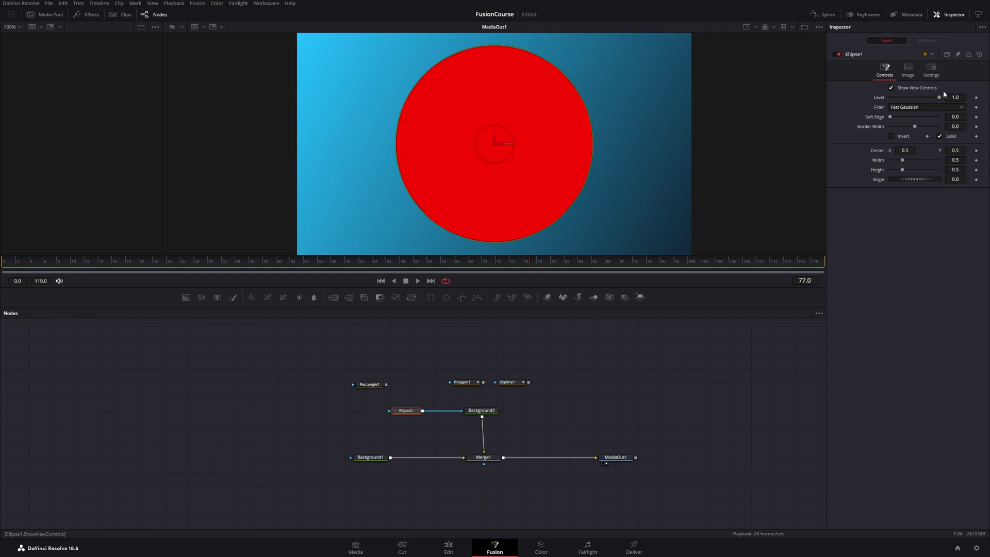
- Test the ellipse's Level and Soft Edge, reset its border, and set Width 1.181, Height 0.425
{"action": "left_click_drag", "start_coordinate": [938, 97], "coordinate": [969, 97]}
{"action": "left_click_drag", "start_coordinate": [889, 116], "coordinate": [905, 128]}
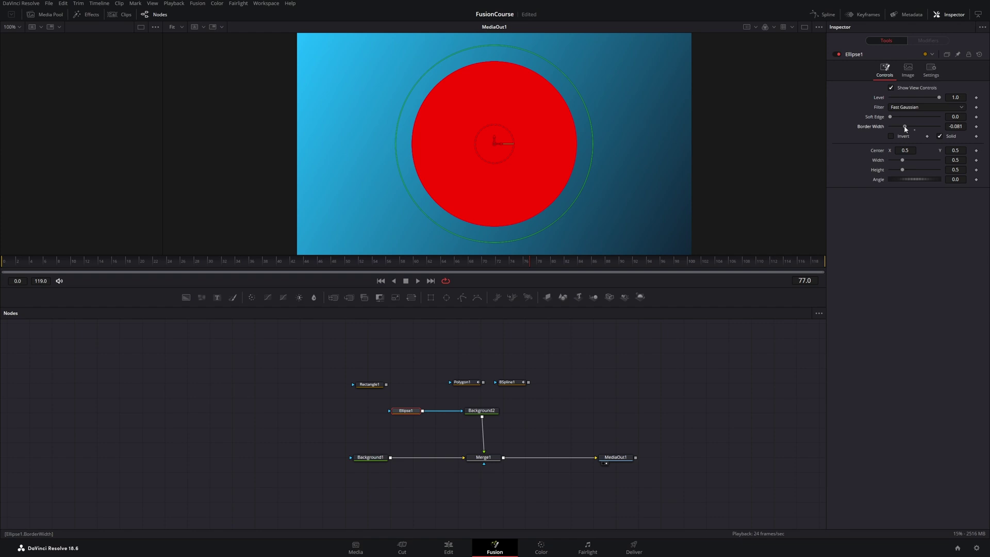
{"action": "double_click", "coordinate": [906, 129]}
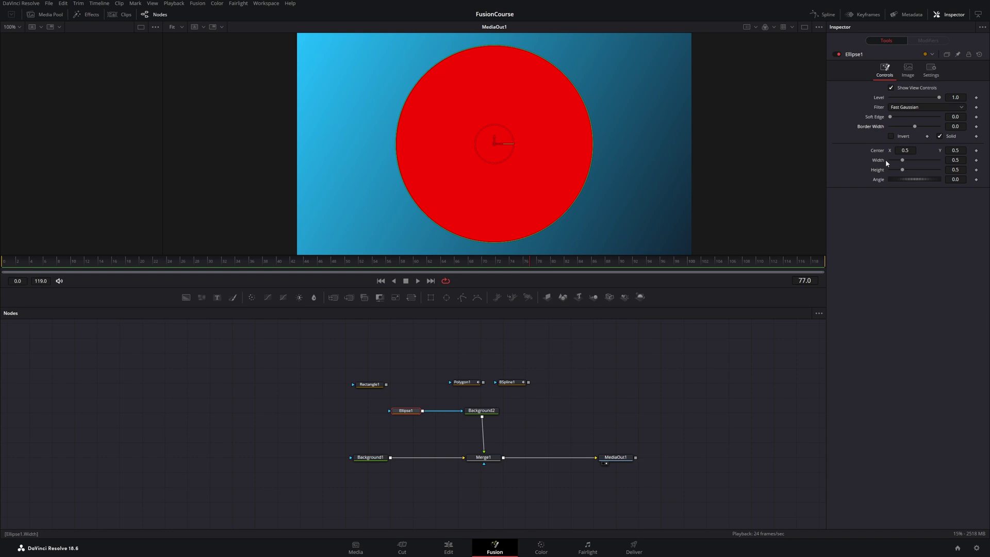
{"action": "left_click_drag", "start_coordinate": [904, 161], "coordinate": [905, 160]}
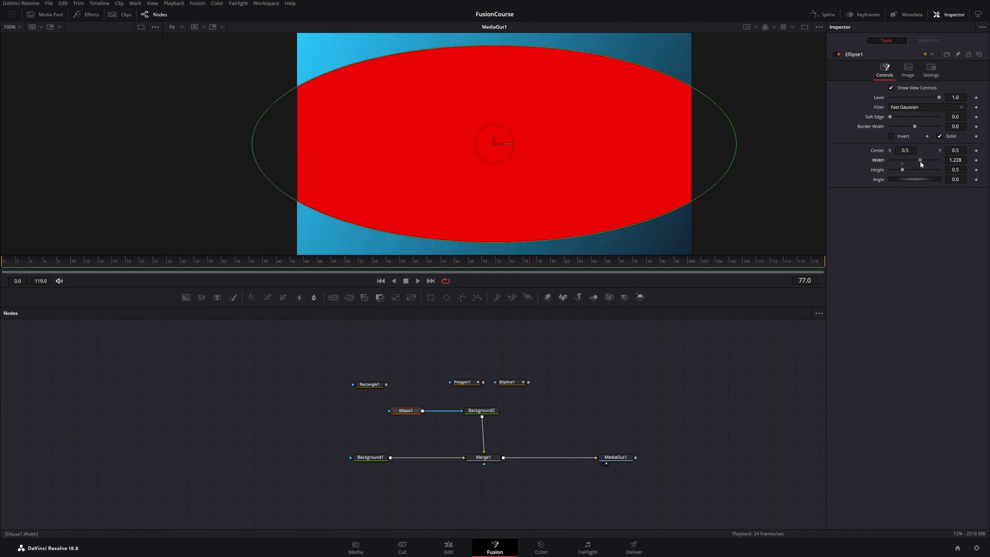
{"action": "left_click_drag", "start_coordinate": [921, 164], "coordinate": [959, 177]}
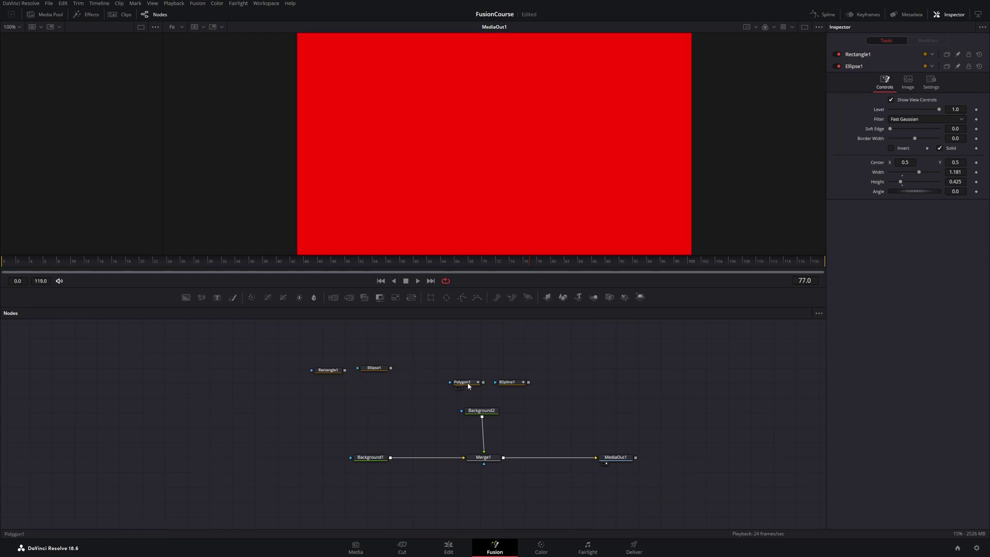
- Connect Polygon1 as Background2's mask and place its first point at the upper left
{"action": "left_click_drag", "start_coordinate": [464, 382], "coordinate": [462, 410]}
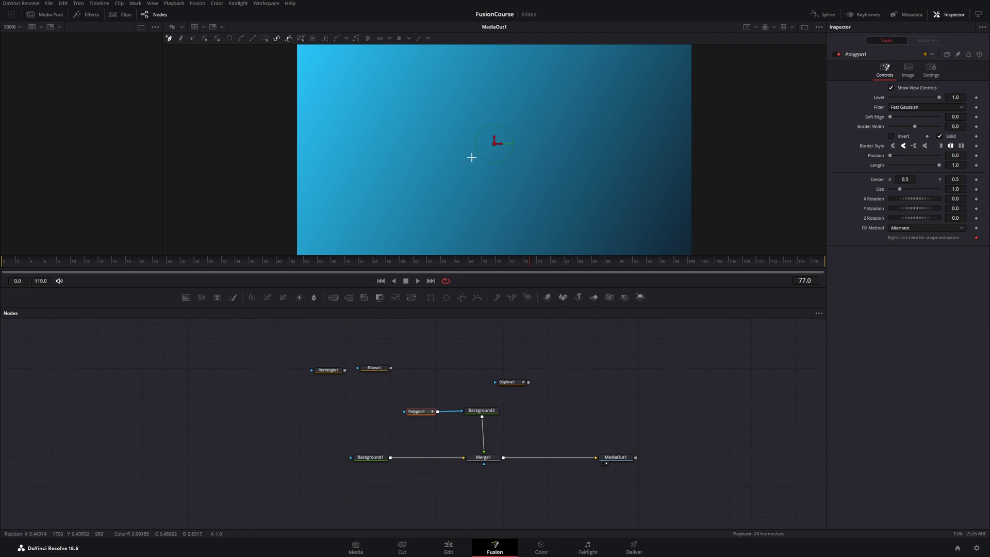
{"action": "scroll", "coordinate": [450, 147], "scroll_direction": "down", "scroll_amount": 1}
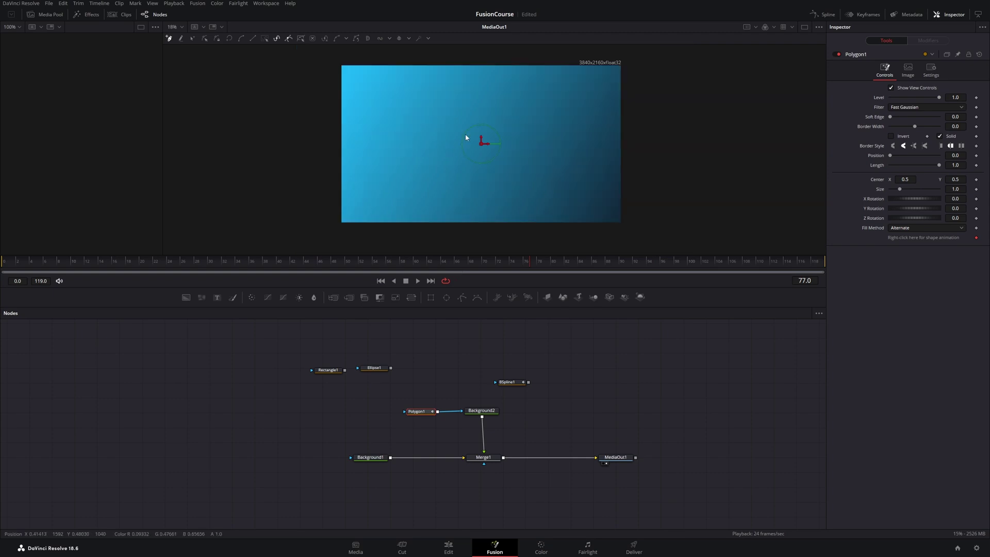
{"action": "left_click", "coordinate": [427, 95]}
- Add six polygon points running down, across the bottom, up the right side and along the top
{"action": "left_click", "coordinate": [393, 156]}
{"action": "left_click", "coordinate": [444, 203]}
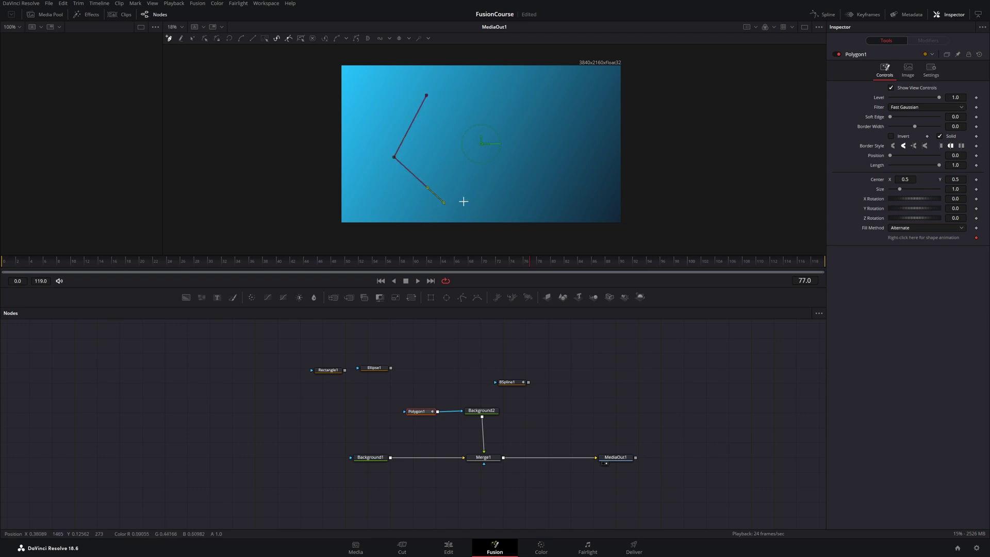
{"action": "left_click", "coordinate": [547, 187]}
{"action": "left_click", "coordinate": [592, 155]}
{"action": "left_click", "coordinate": [524, 134]}
{"action": "left_click", "coordinate": [542, 97]}
- Add a curved top point with Bezier handles and a curved point looping toward the centre
{"action": "left_click", "coordinate": [470, 90]}
{"action": "left_click_drag", "start_coordinate": [471, 93], "coordinate": [421, 108]}
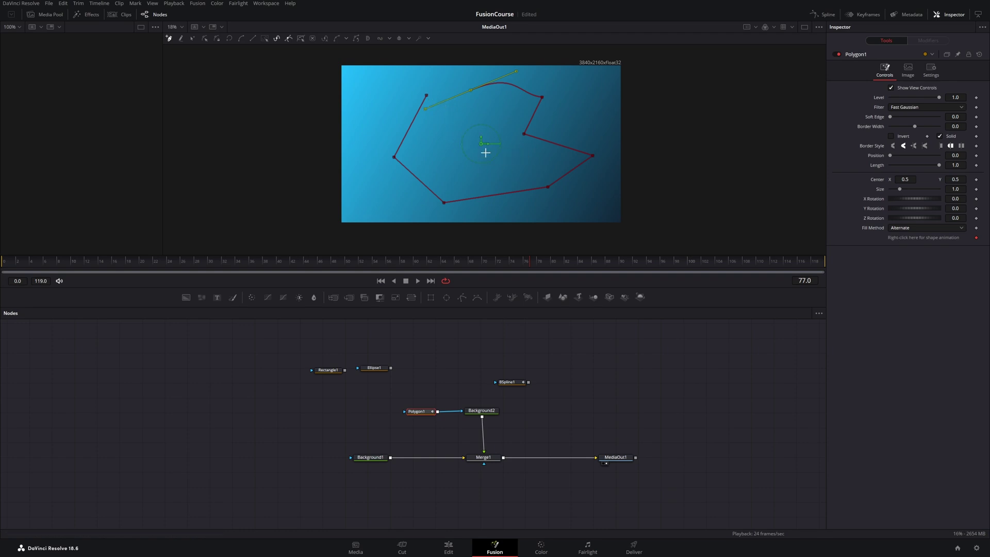
{"action": "left_click_drag", "start_coordinate": [470, 92], "coordinate": [506, 113]}
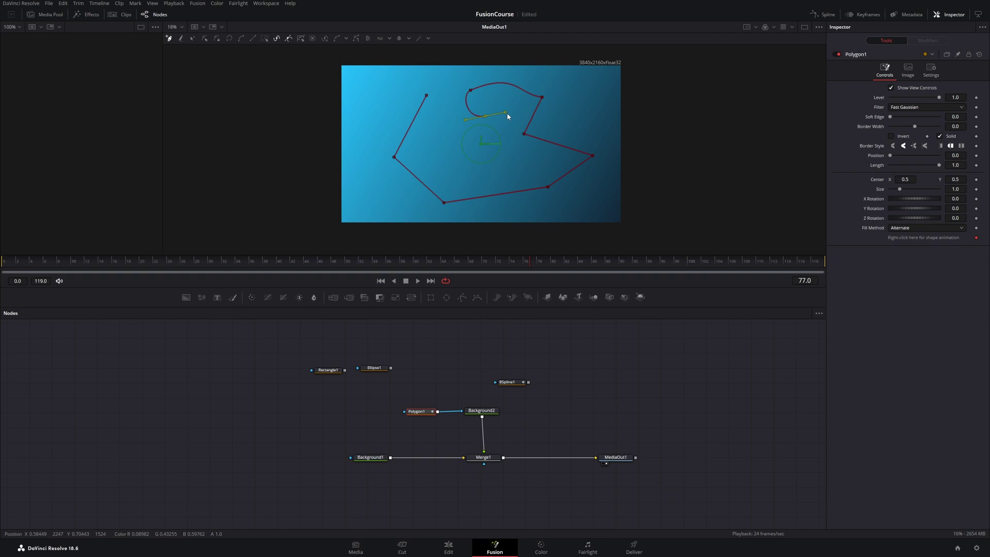
{"action": "left_click_drag", "start_coordinate": [483, 172], "coordinate": [441, 158]}
- Close the polygon on its first point and nudge the left and bottom vertices lower
{"action": "left_click", "coordinate": [426, 96]}
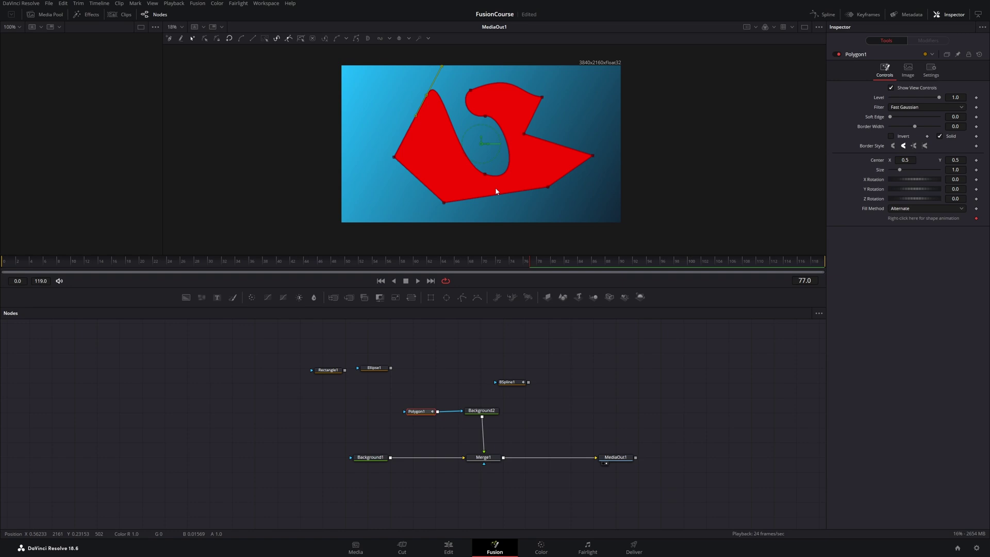
{"action": "left_click", "coordinate": [394, 160]}
{"action": "left_click_drag", "start_coordinate": [395, 166], "coordinate": [386, 181]}
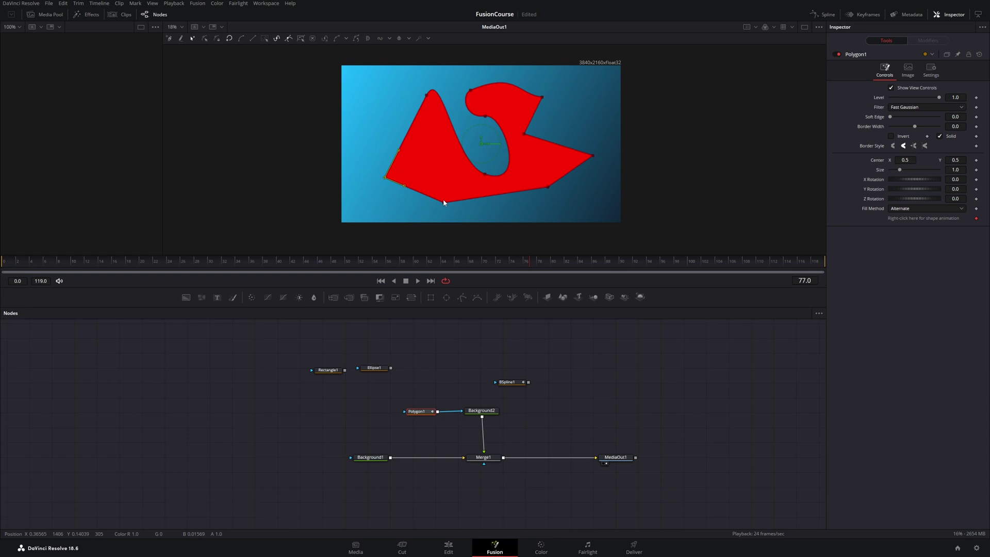
{"action": "left_click_drag", "start_coordinate": [444, 202], "coordinate": [446, 210]}
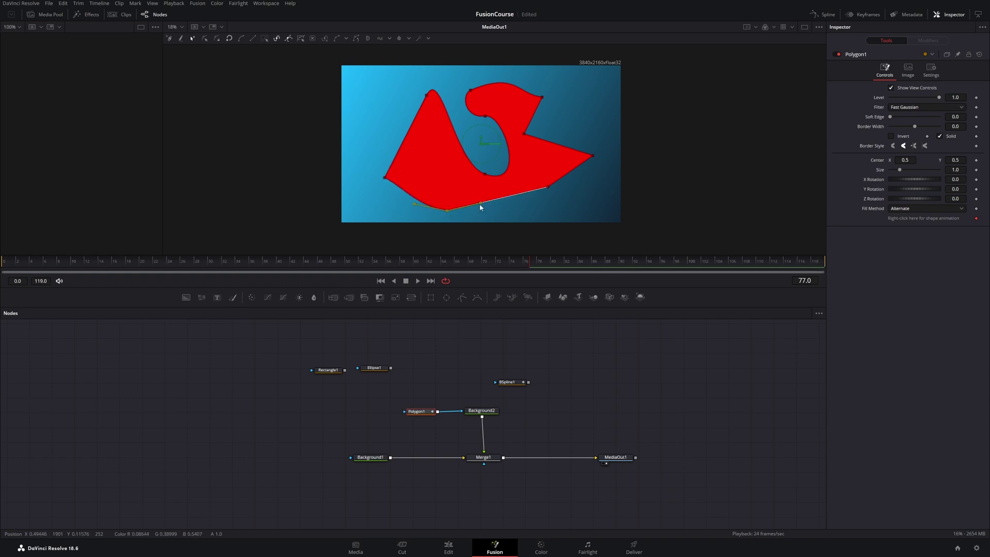
{"action": "left_click_drag", "start_coordinate": [480, 204], "coordinate": [484, 208]}
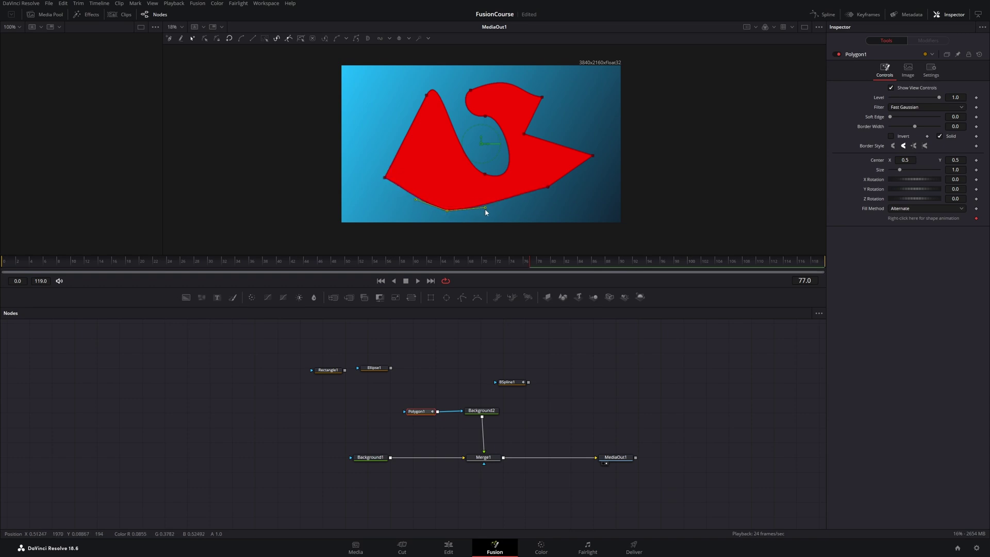
- Select the lower-left, bottom and right vertices and make them smooth curves
{"action": "left_click", "coordinate": [384, 179]}
{"action": "left_click", "coordinate": [448, 211], "text": "shift"}
{"action": "left_click_drag", "start_coordinate": [538, 184], "coordinate": [561, 201]}
{"action": "left_click", "coordinate": [592, 155], "text": "shift"}
{"action": "left_click", "coordinate": [241, 39]}
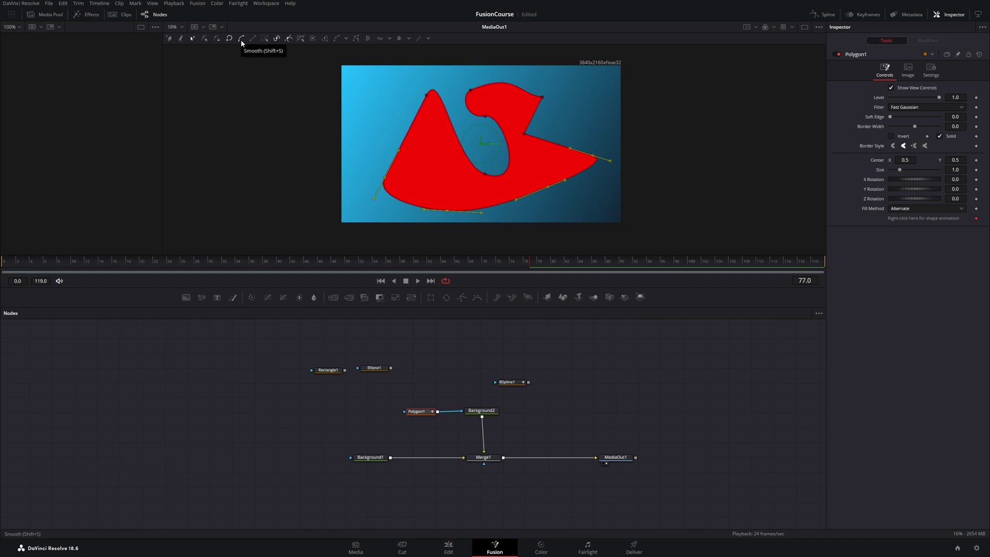
- Insert a vertex on the left edge, pull it inward into a notch, and test the Level
{"action": "left_click", "coordinate": [409, 142]}
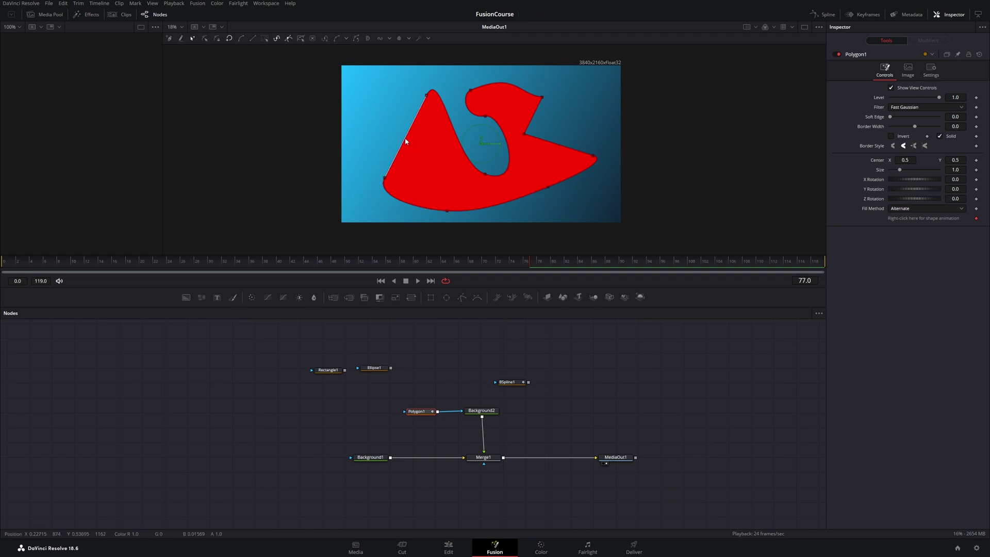
{"action": "left_click_drag", "start_coordinate": [405, 141], "coordinate": [447, 190]}
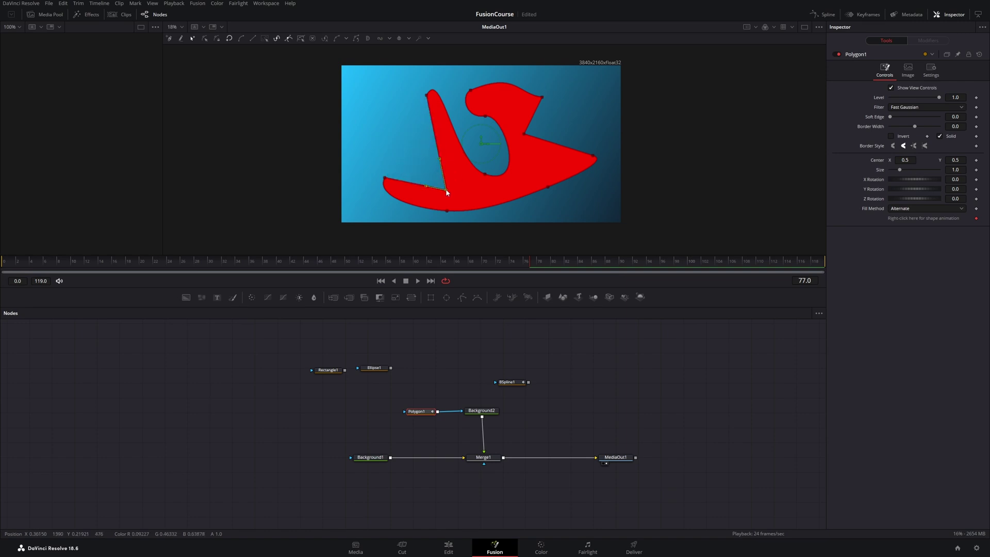
{"action": "left_click_drag", "start_coordinate": [937, 96], "coordinate": [889, 117]}
- Set Polygon1's Size to 0.63 and reset its Z, Y and X rotations to 0
{"action": "left_click", "coordinate": [914, 126]}
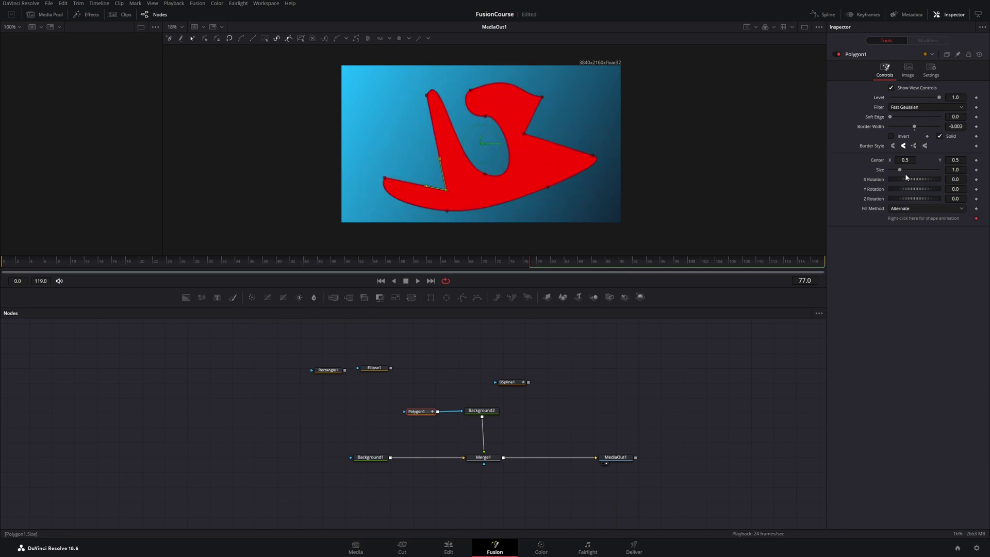
{"action": "left_click_drag", "start_coordinate": [901, 170], "coordinate": [923, 204]}
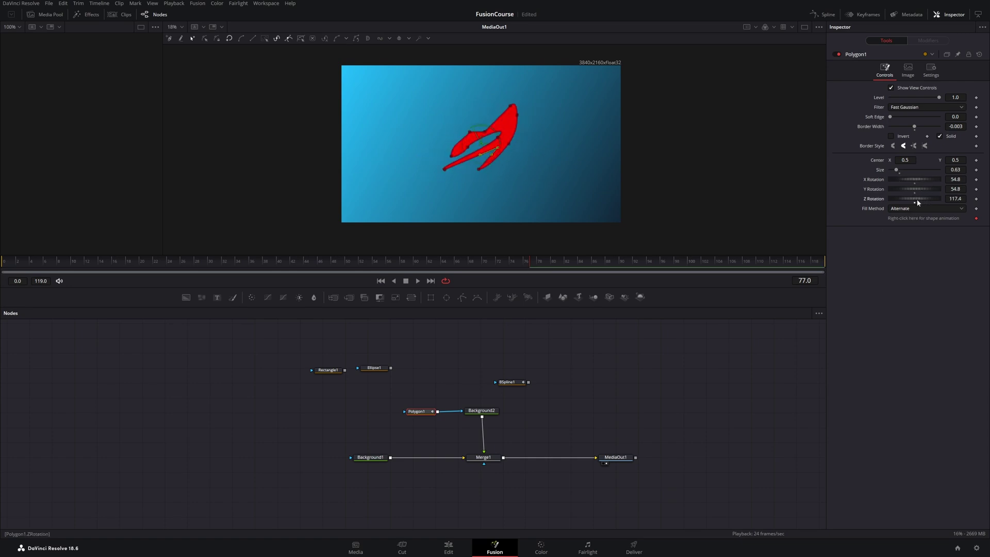
{"action": "double_click", "coordinate": [915, 199]}
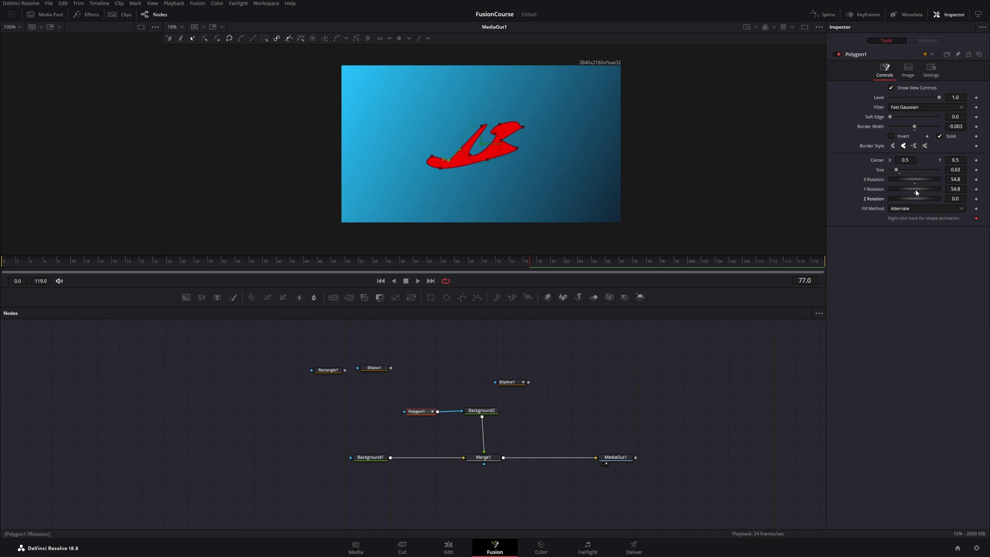
{"action": "double_click", "coordinate": [915, 190]}
{"action": "double_click", "coordinate": [915, 180]}
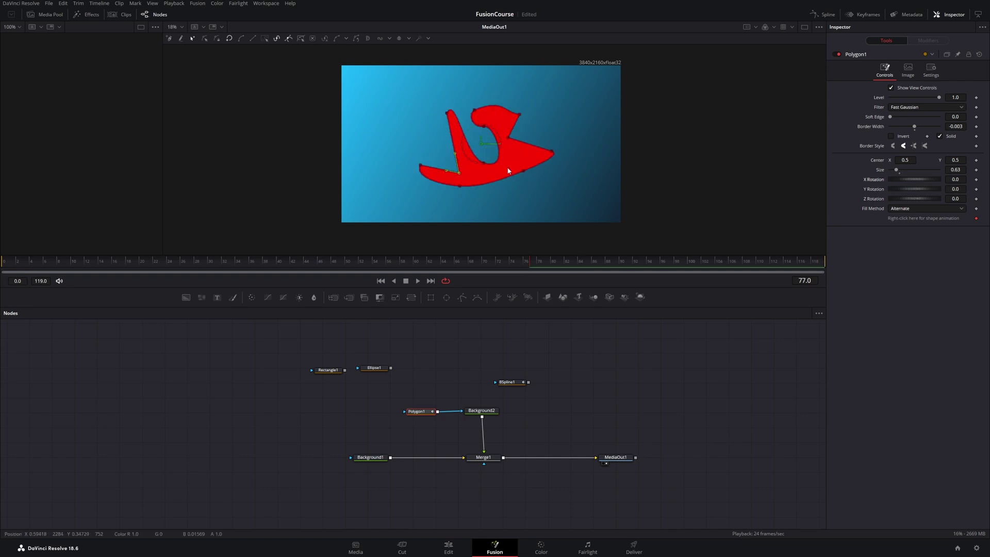
{"action": "scroll", "coordinate": [508, 170], "scroll_direction": "up", "scroll_amount": 3}
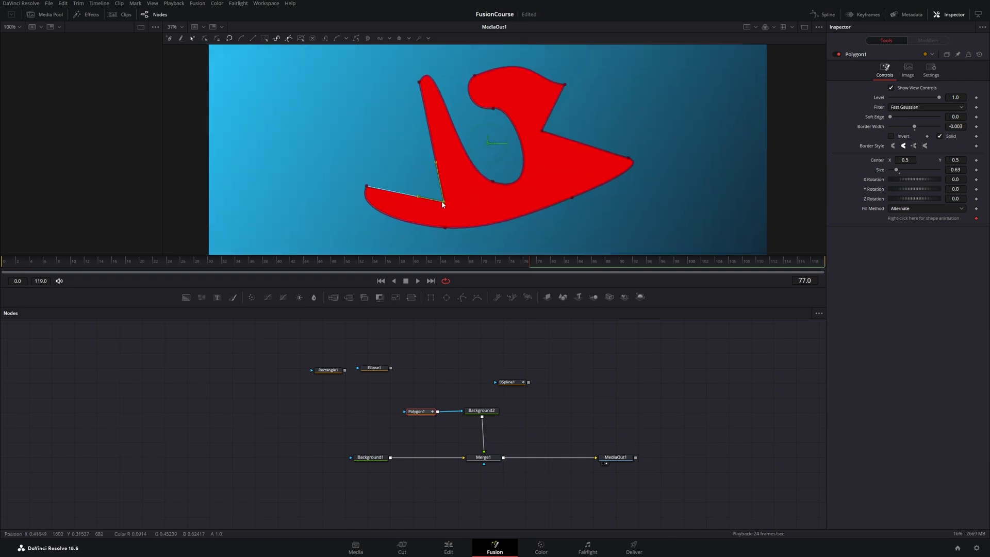
- Drag polygon points so the outline crosses itself, and set Fill Method to Non-zero Winding
{"action": "left_click_drag", "start_coordinate": [443, 202], "coordinate": [536, 160]}
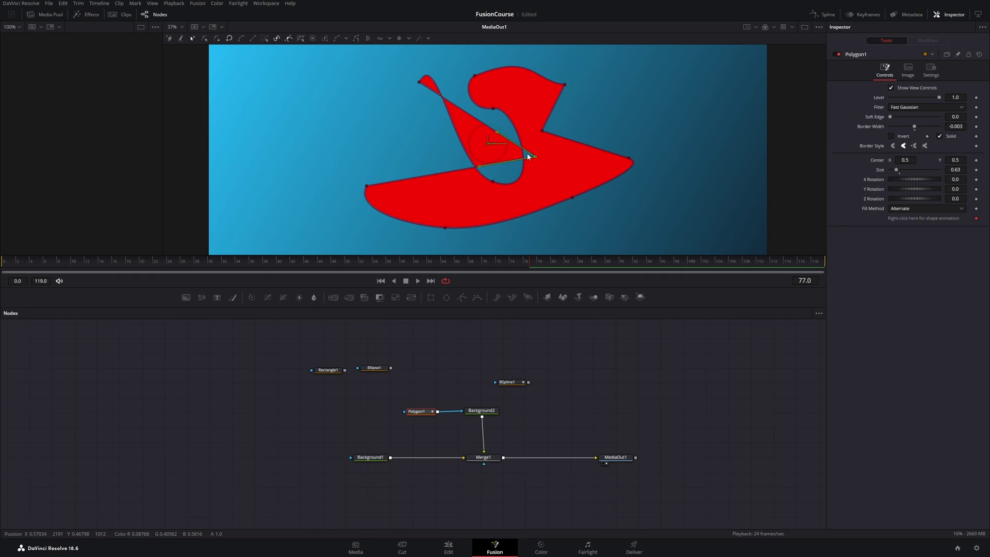
{"action": "left_click_drag", "start_coordinate": [536, 159], "coordinate": [569, 158]}
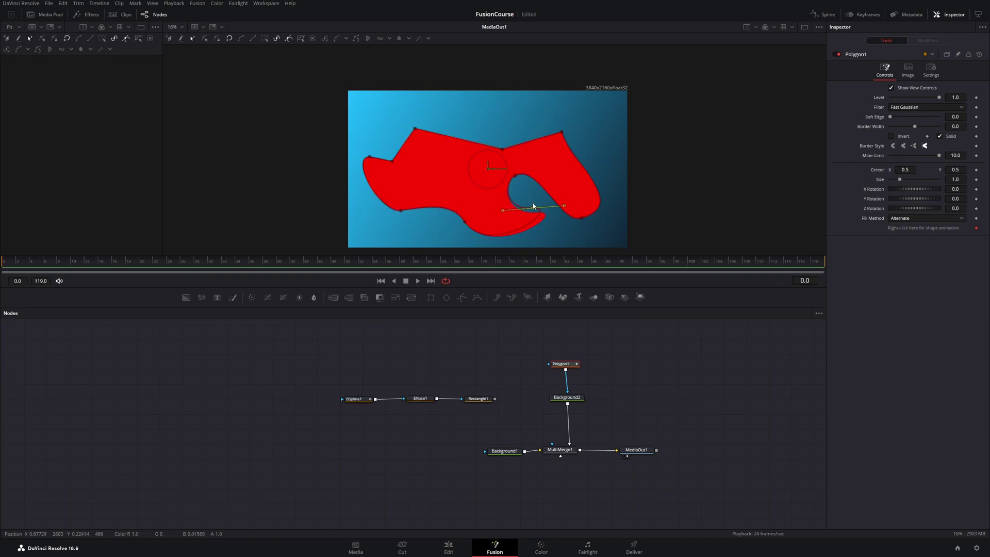
{"action": "left_click_drag", "start_coordinate": [533, 205], "coordinate": [565, 184]}
{"action": "left_click", "coordinate": [910, 218]}
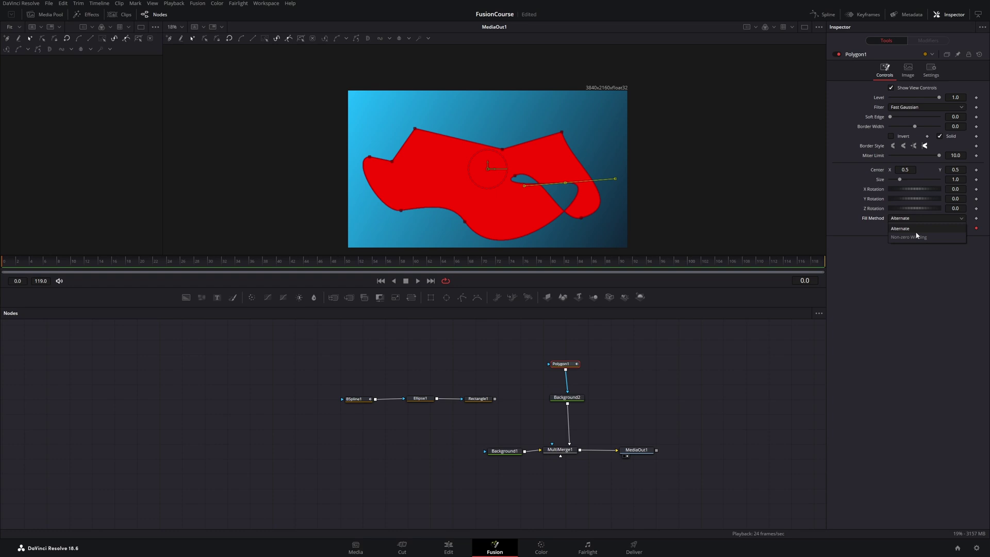
{"action": "left_click", "coordinate": [917, 236]}
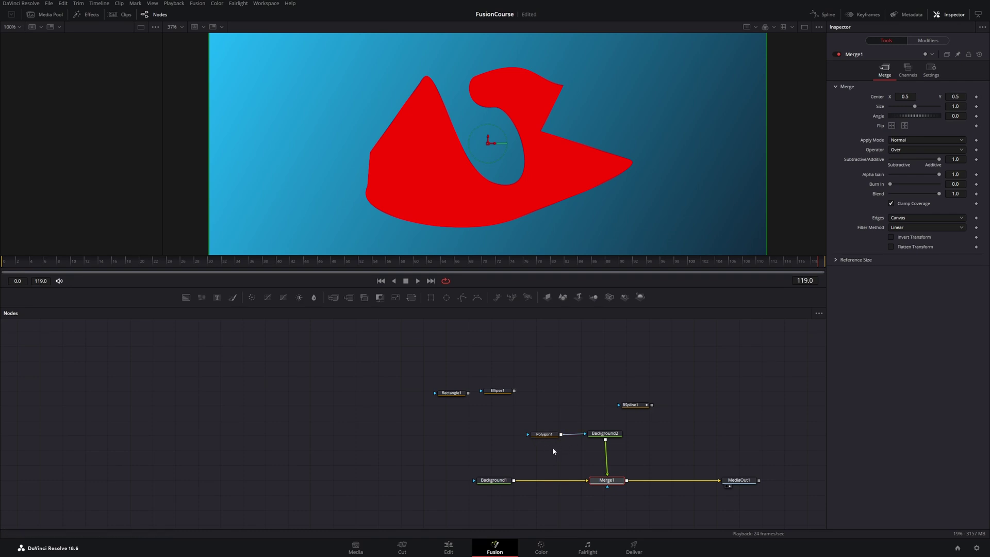
- Pull Polygon1 off Background2's mask input and move BSpline1 beside the red background
{"action": "left_click_drag", "start_coordinate": [545, 435], "coordinate": [551, 389]}
{"action": "left_click_drag", "start_coordinate": [631, 405], "coordinate": [592, 435]}
{"action": "scroll", "coordinate": [456, 169], "scroll_direction": "down", "scroll_amount": 2}
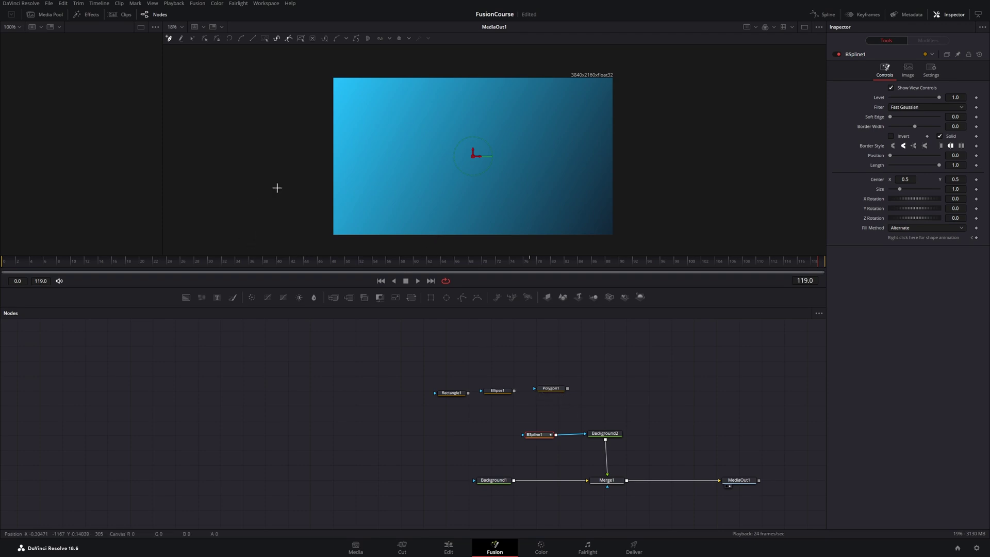
- Place about six BSpline1 points from lower left to upper right, forming an open wavy curve
{"action": "left_click", "coordinate": [316, 223]}
{"action": "left_click", "coordinate": [376, 177]}
{"action": "left_click", "coordinate": [480, 183]}
{"action": "left_click_drag", "start_coordinate": [569, 156], "coordinate": [584, 141]}
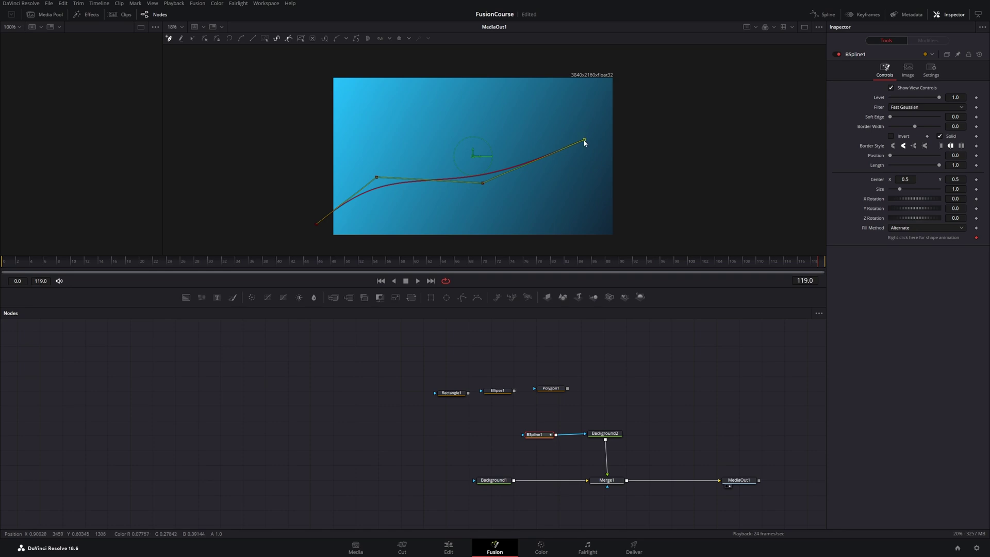
{"action": "left_click_drag", "start_coordinate": [584, 140], "coordinate": [530, 122]}
{"action": "left_click", "coordinate": [595, 126]}
{"action": "left_click", "coordinate": [643, 177]}
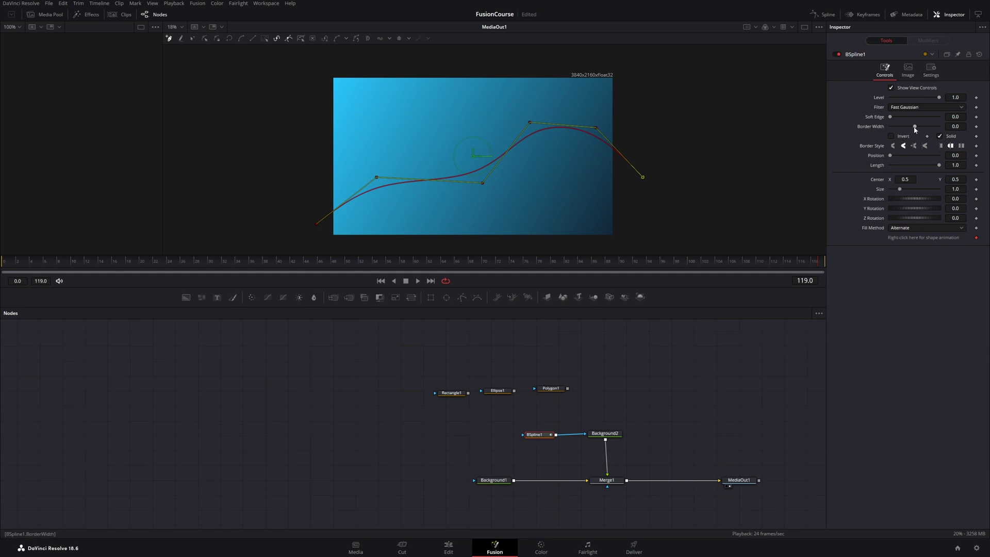
- Thicken BSpline1's border as a trial, then enter a Border Width of 0.0053 for a thin line
{"action": "left_click_drag", "start_coordinate": [912, 130], "coordinate": [914, 128]}
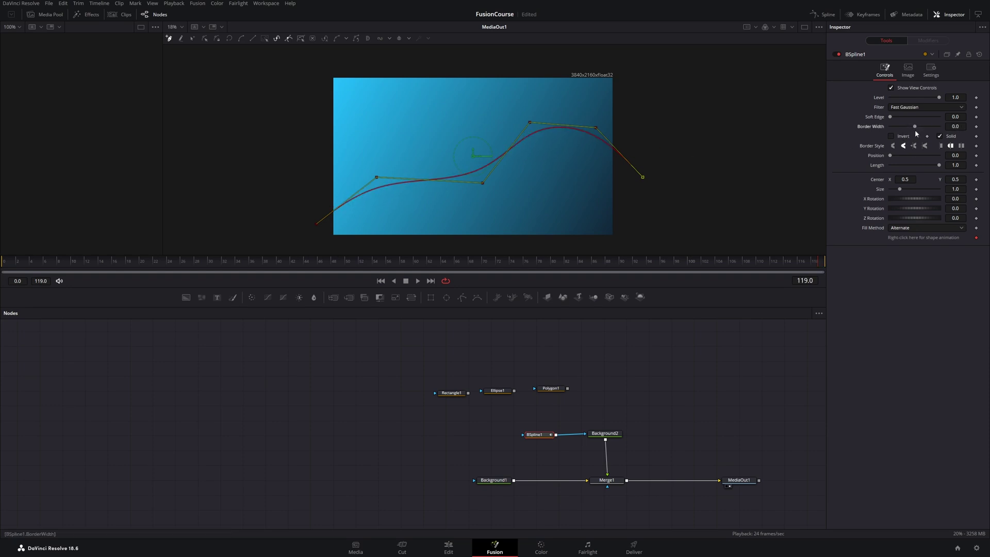
{"action": "left_click", "coordinate": [739, 481]}
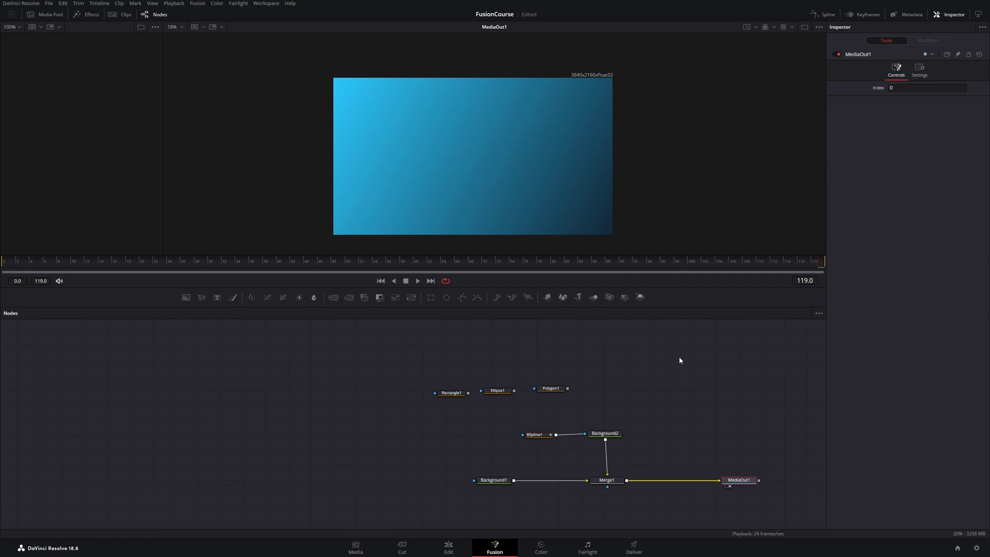
{"action": "left_click", "coordinate": [605, 433]}
{"action": "left_click", "coordinate": [540, 436]}
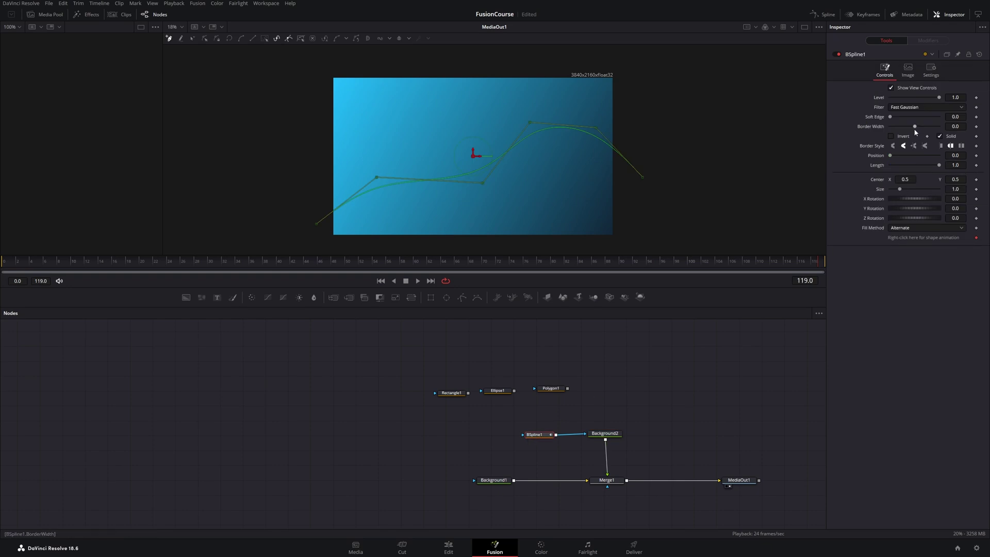
{"action": "left_click_drag", "start_coordinate": [915, 128], "coordinate": [916, 124]}
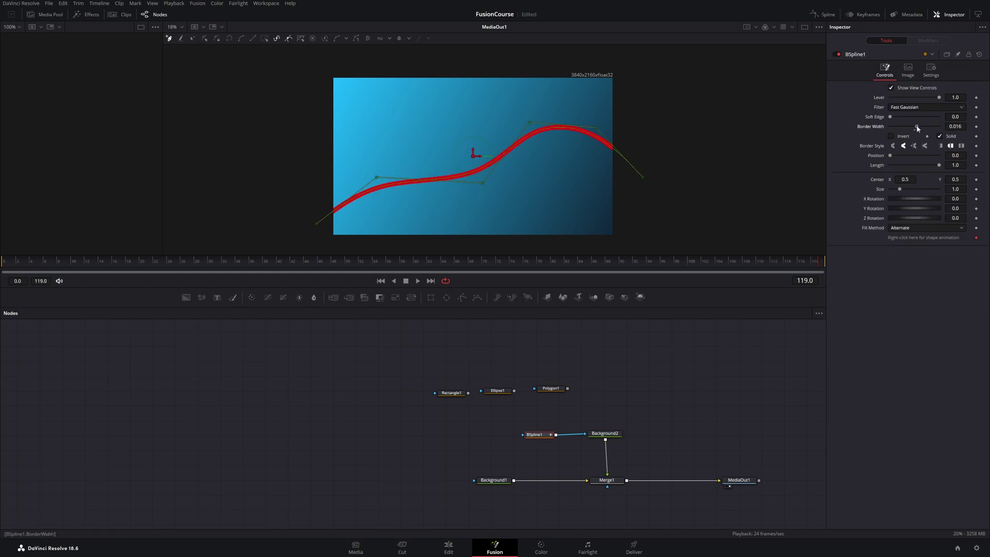
{"action": "left_click", "coordinate": [604, 433]}
{"action": "left_click", "coordinate": [536, 435]}
{"action": "left_click", "coordinate": [955, 126]}
{"action": "type", "text": "0.0053"}
{"action": "key", "text": "Return"}
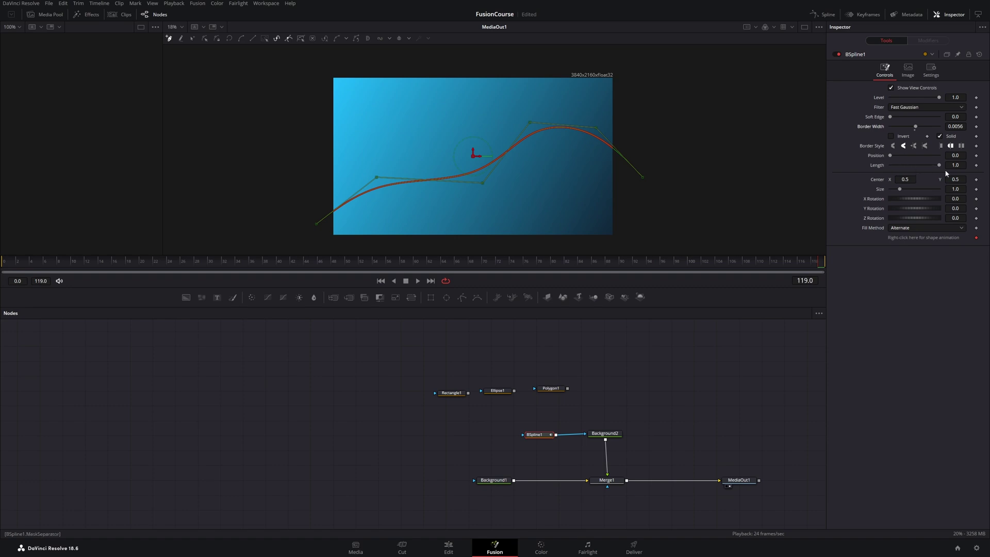
- At frame 0, set BSpline1's Length and Position to 0 and keyframe both
{"action": "scroll", "coordinate": [514, 170], "scroll_direction": "left", "scroll_amount": 2}
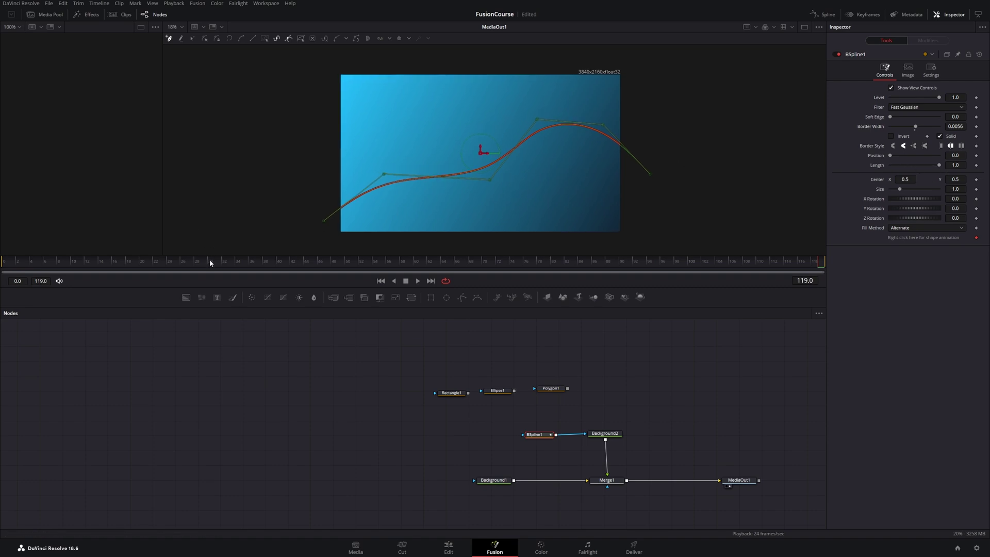
{"action": "left_click_drag", "start_coordinate": [37, 273], "coordinate": [4, 271]}
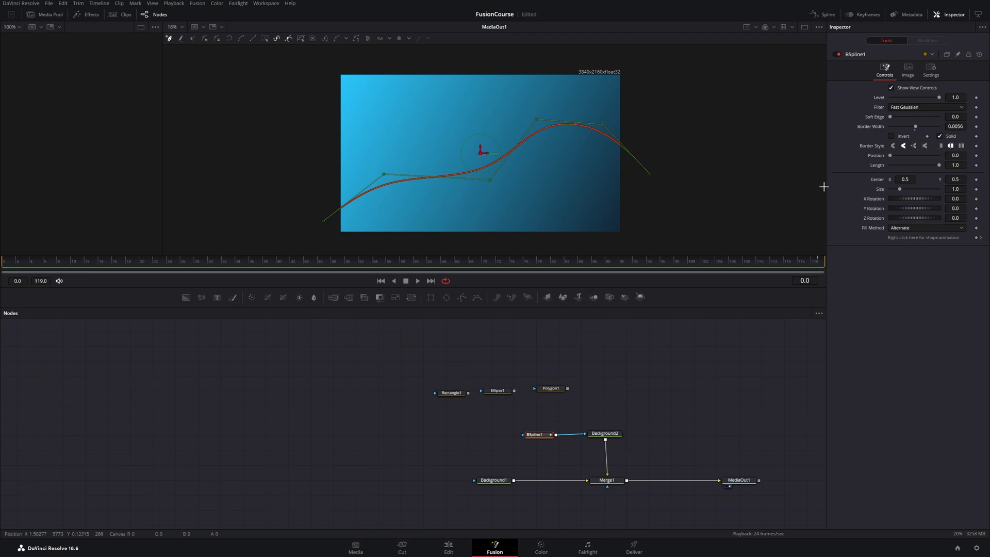
{"action": "mouse_move", "coordinate": [895, 158]}
{"action": "left_mouse_down"}
{"action": "mouse_move", "coordinate": [932, 156]}
{"action": "mouse_move", "coordinate": [845, 164]}
{"action": "left_mouse_up"}
{"action": "mouse_move", "coordinate": [939, 166]}
{"action": "left_mouse_down"}
{"action": "mouse_move", "coordinate": [899, 164]}
{"action": "mouse_move", "coordinate": [939, 165]}
{"action": "left_mouse_up"}
{"action": "left_click_drag", "start_coordinate": [9, 261], "coordinate": [5, 261]}
{"action": "left_click_drag", "start_coordinate": [941, 166], "coordinate": [889, 166]}
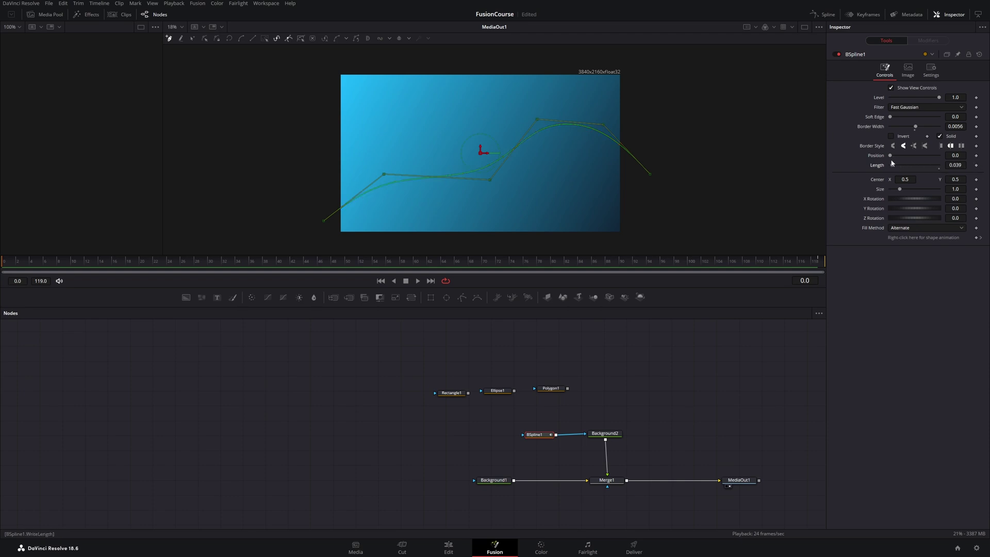
{"action": "left_click", "coordinate": [976, 155]}
{"action": "left_click", "coordinate": [976, 165]}
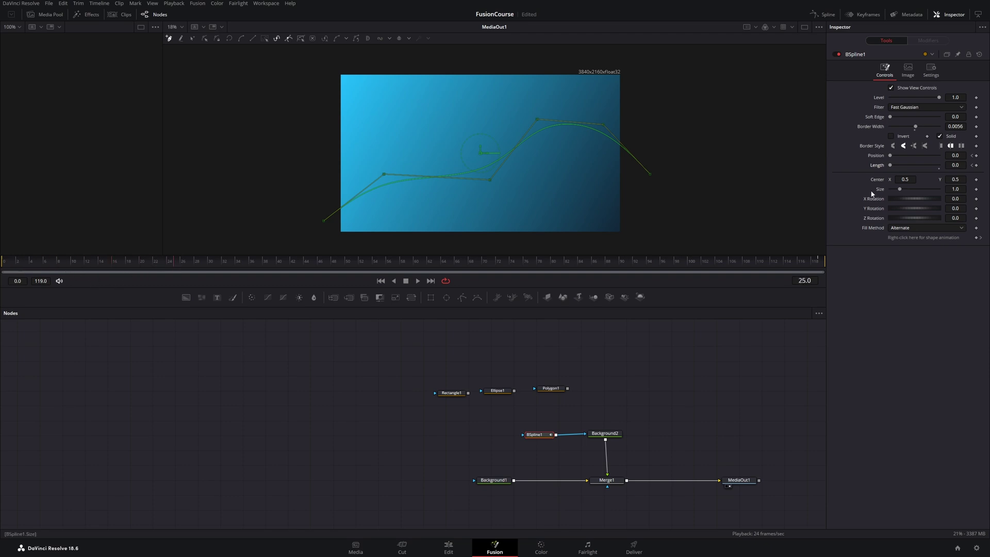
- Set Length to full at frame 25 and Position to 1 at frame 40
{"action": "left_click_drag", "start_coordinate": [890, 165], "coordinate": [938, 165]}
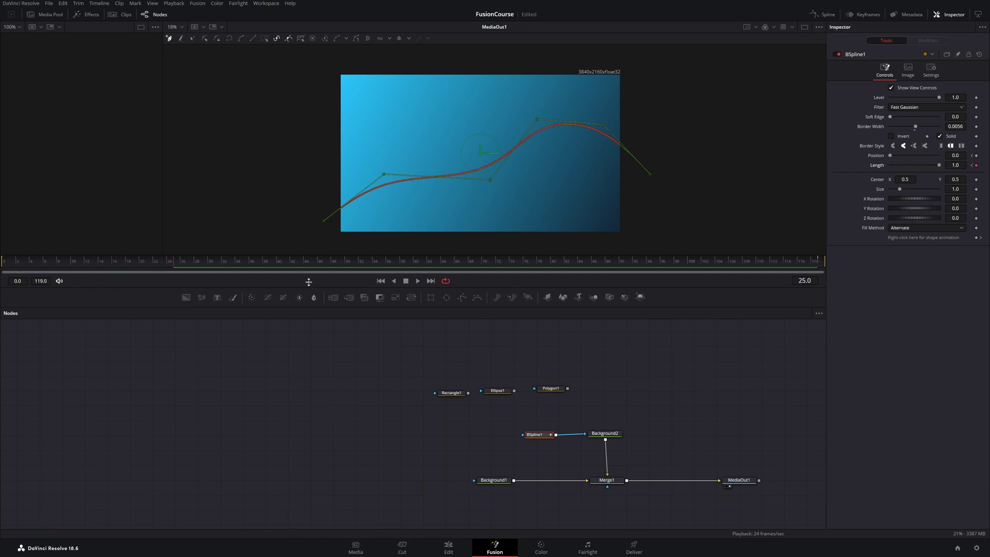
{"action": "left_click_drag", "start_coordinate": [190, 261], "coordinate": [241, 269]}
{"action": "left_click_drag", "start_coordinate": [898, 155], "coordinate": [987, 153]}
{"action": "left_click", "coordinate": [721, 479]}
- Play the stroke animation from the start and rewind, then unlink BSpline1 from Background2
{"action": "left_click", "coordinate": [22, 261]}
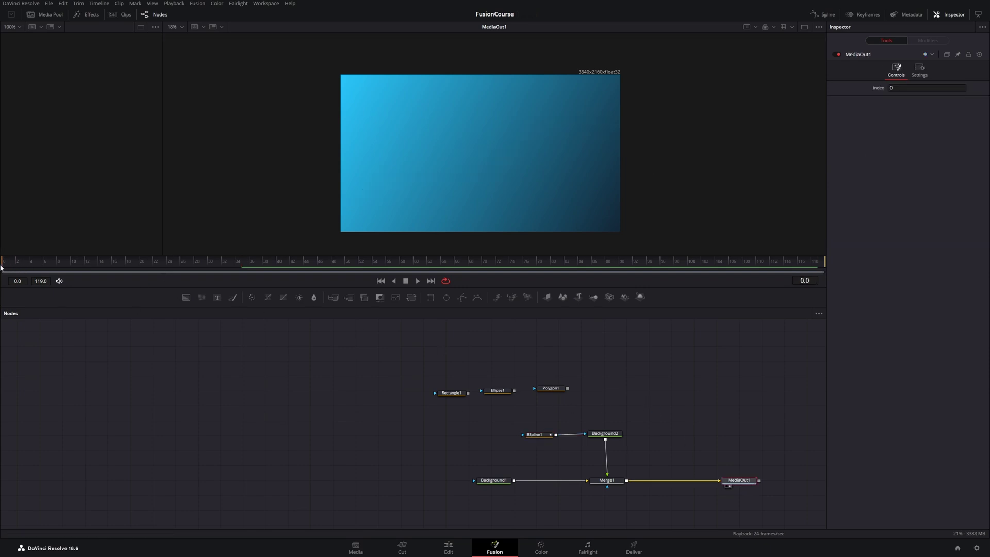
{"action": "key", "text": "space"}
{"action": "left_click_drag", "start_coordinate": [152, 262], "coordinate": [3, 264]}
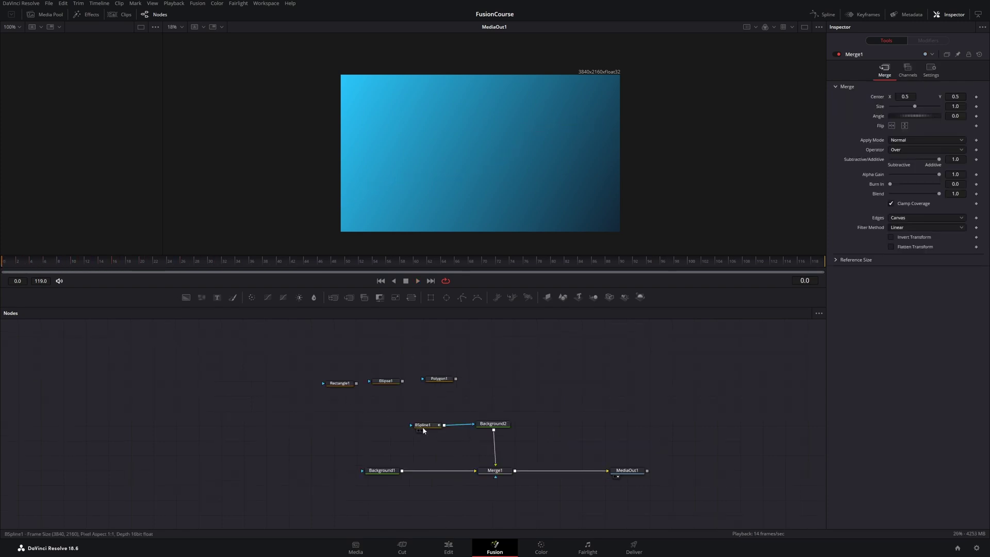
{"action": "left_click_drag", "start_coordinate": [422, 425], "coordinate": [492, 376]}
{"action": "mouse_move", "coordinate": [492, 425]}
{"action": "left_mouse_down"}
{"action": "mouse_move", "coordinate": [584, 436]}
{"action": "mouse_move", "coordinate": [498, 422]}
{"action": "left_mouse_up"}
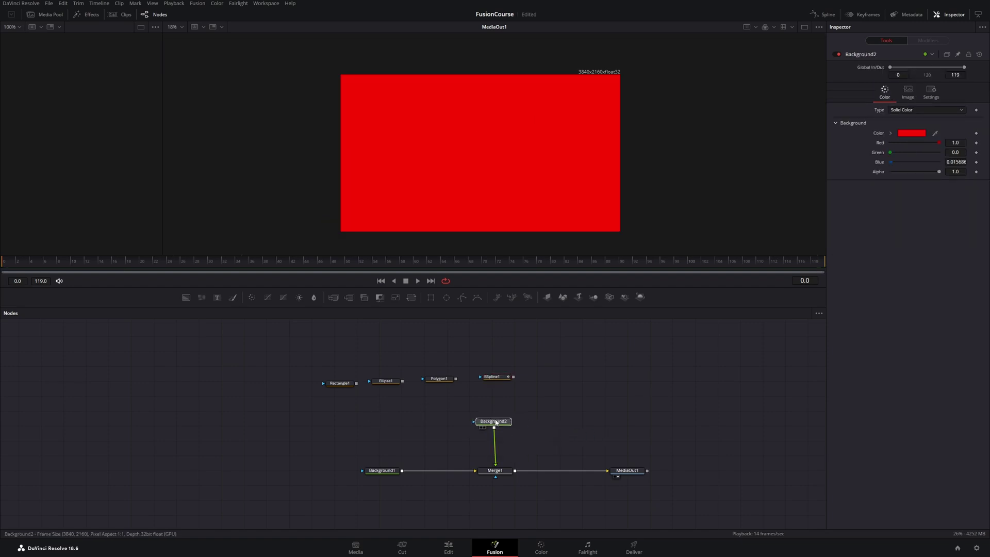
- Place Rectangle1 beside Background2 and Ellipse1 before it, and connect Ellipse1 into Rectangle1
{"action": "left_click_drag", "start_coordinate": [342, 384], "coordinate": [431, 421]}
{"action": "left_click_drag", "start_coordinate": [388, 381], "coordinate": [416, 421]}
{"action": "left_click", "coordinate": [346, 420]}
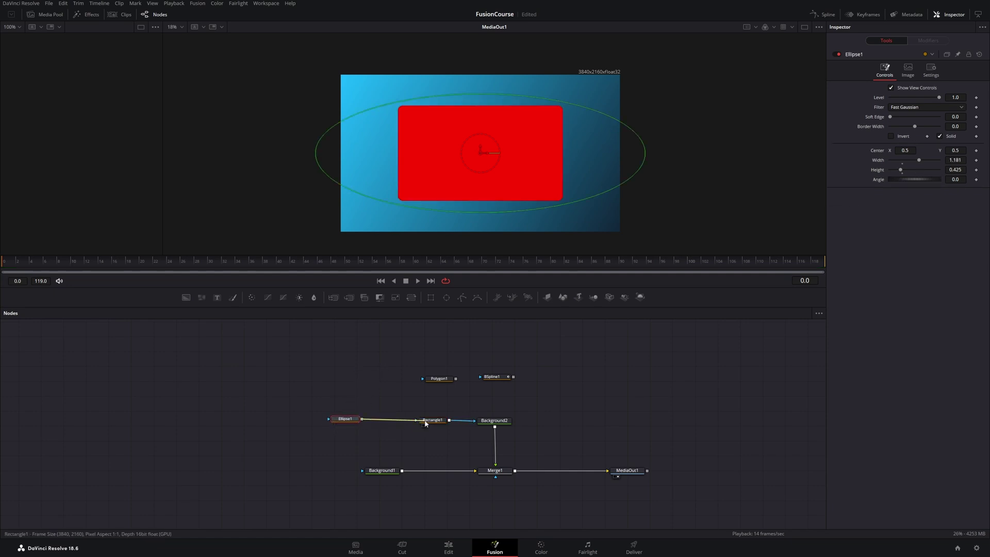
{"action": "left_click_drag", "start_coordinate": [346, 422], "coordinate": [370, 422]}
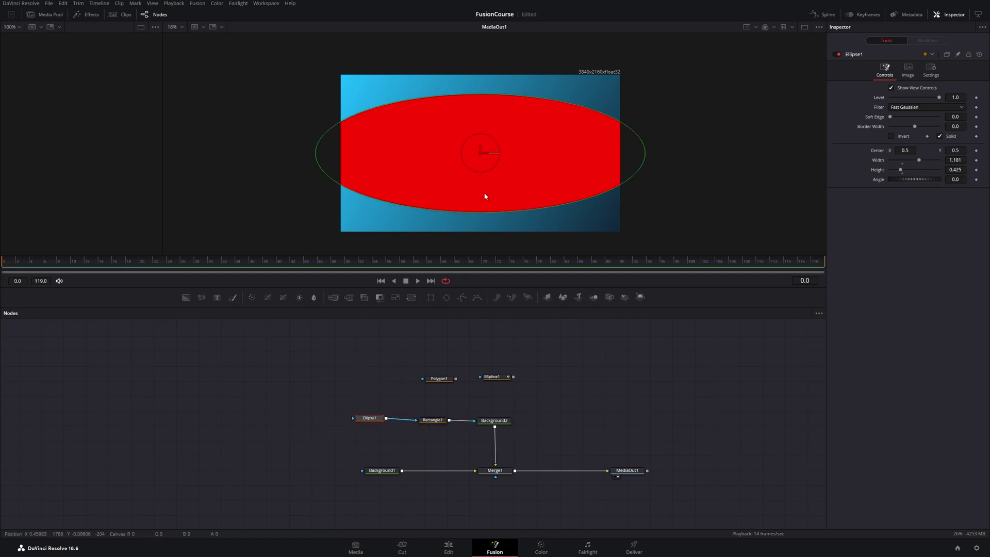
- Nudge the ellipse and reduce its height to flatten it, undoing a trial border-width change
{"action": "mouse_move", "coordinate": [480, 153]}
{"action": "left_mouse_down"}
{"action": "mouse_move", "coordinate": [462, 190]}
{"action": "mouse_move", "coordinate": [346, 186]}
{"action": "mouse_move", "coordinate": [476, 154]}
{"action": "left_mouse_up"}
{"action": "left_click_drag", "start_coordinate": [900, 170], "coordinate": [911, 181]}
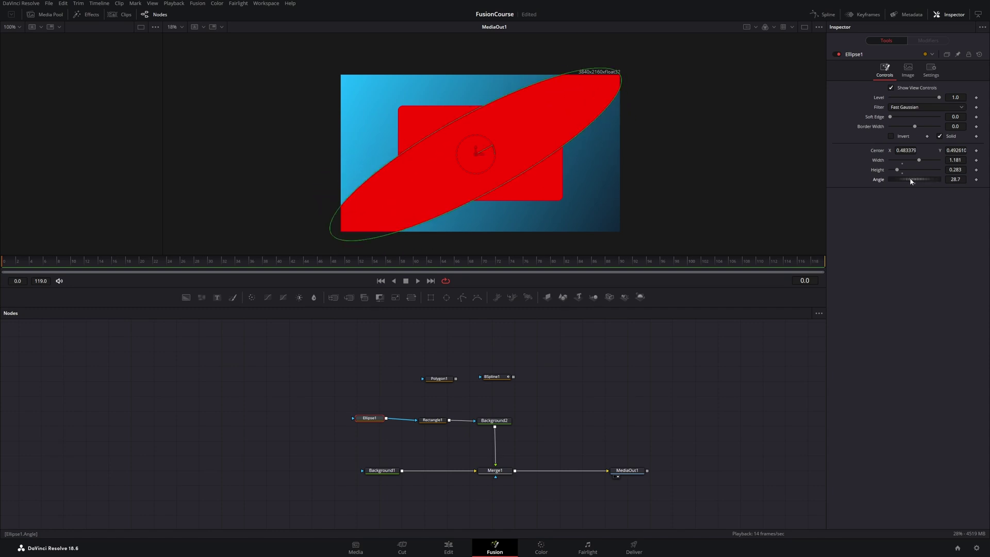
{"action": "mouse_move", "coordinate": [915, 129]}
{"action": "left_mouse_down"}
{"action": "mouse_move", "coordinate": [924, 128]}
{"action": "mouse_move", "coordinate": [911, 117]}
{"action": "left_mouse_up"}
{"action": "key", "text": "ctrl+z"}
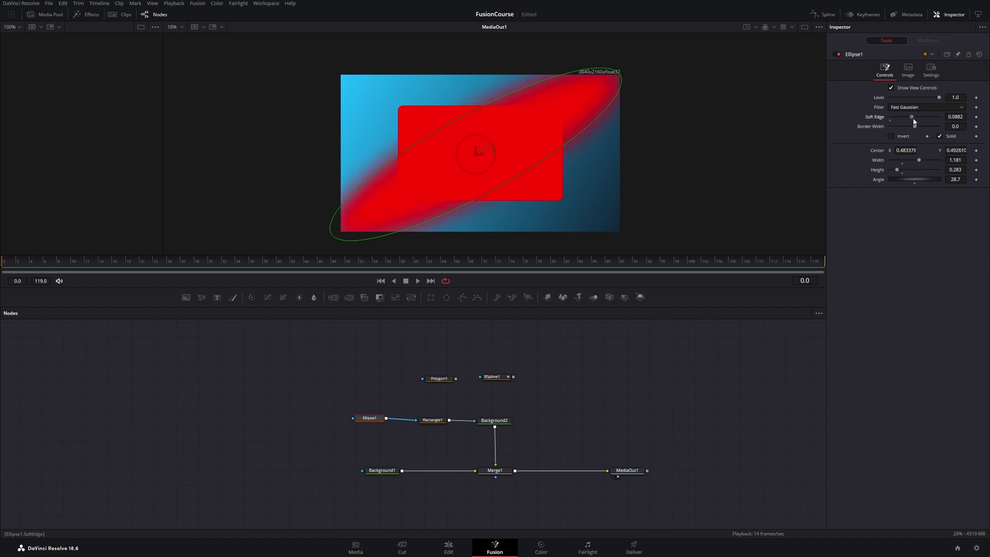
- Try Subtract and Minimum as Rectangle1's paint mode, settle on Invert, and move Polygon1 aside
{"action": "left_click", "coordinate": [431, 421]}
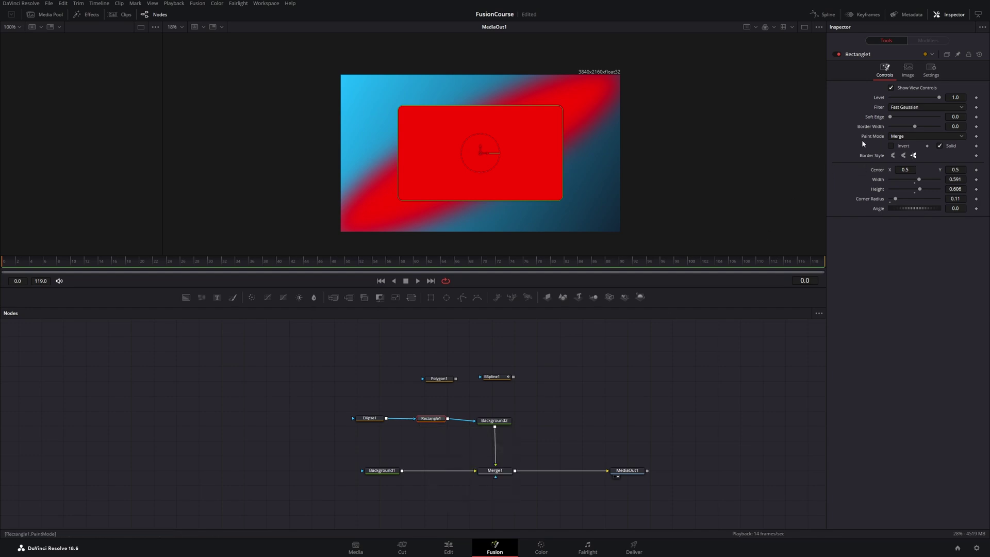
{"action": "left_click", "coordinate": [906, 137]}
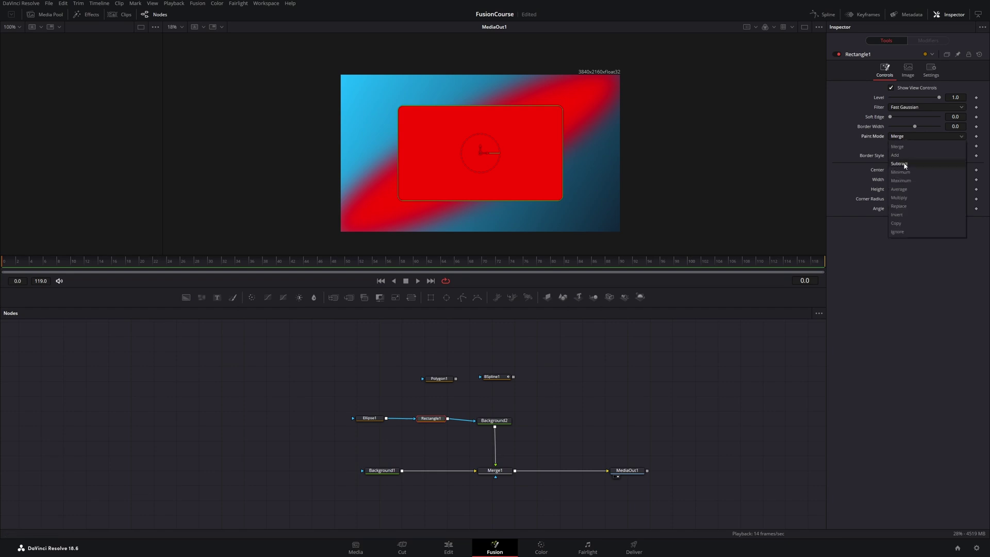
{"action": "left_click", "coordinate": [904, 164]}
{"action": "left_click", "coordinate": [907, 138]}
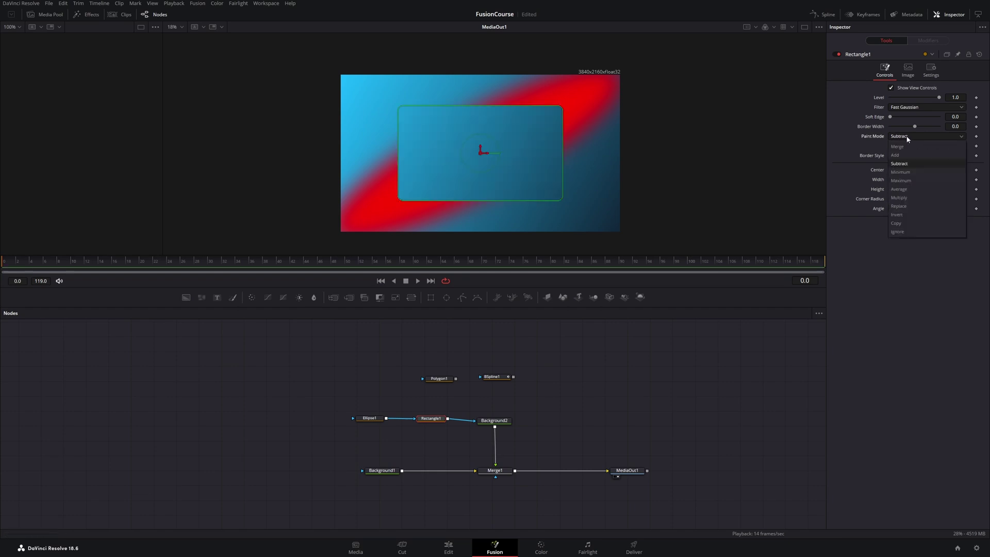
{"action": "left_click", "coordinate": [906, 172]}
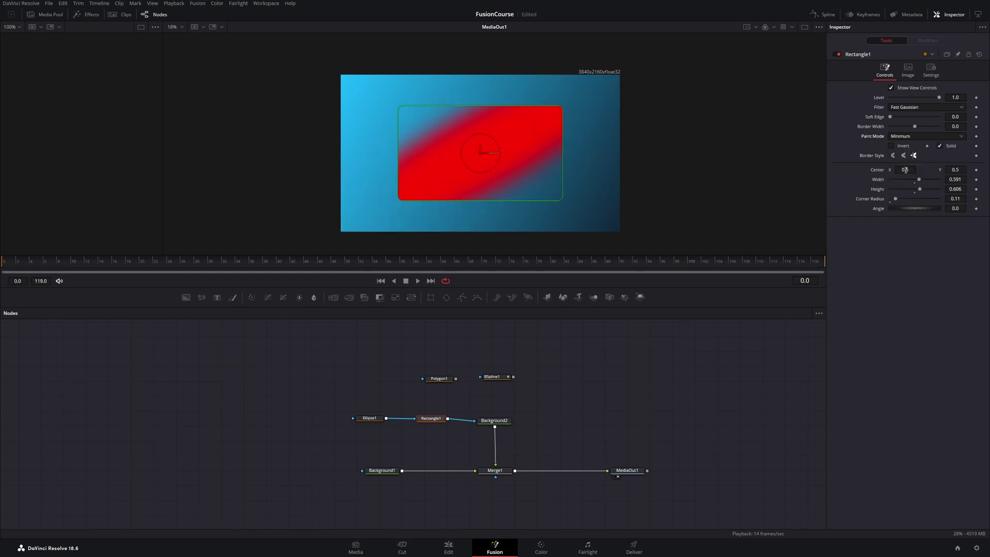
{"action": "left_click", "coordinate": [905, 138]}
{"action": "left_click", "coordinate": [906, 214]}
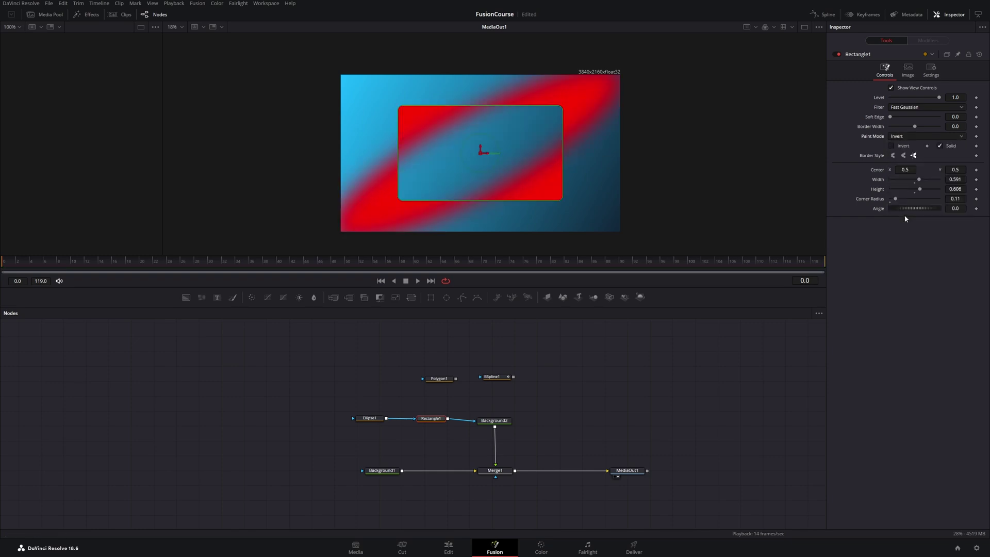
{"action": "left_click_drag", "start_coordinate": [438, 378], "coordinate": [389, 371]}
{"action": "left_click", "coordinate": [525, 356]}
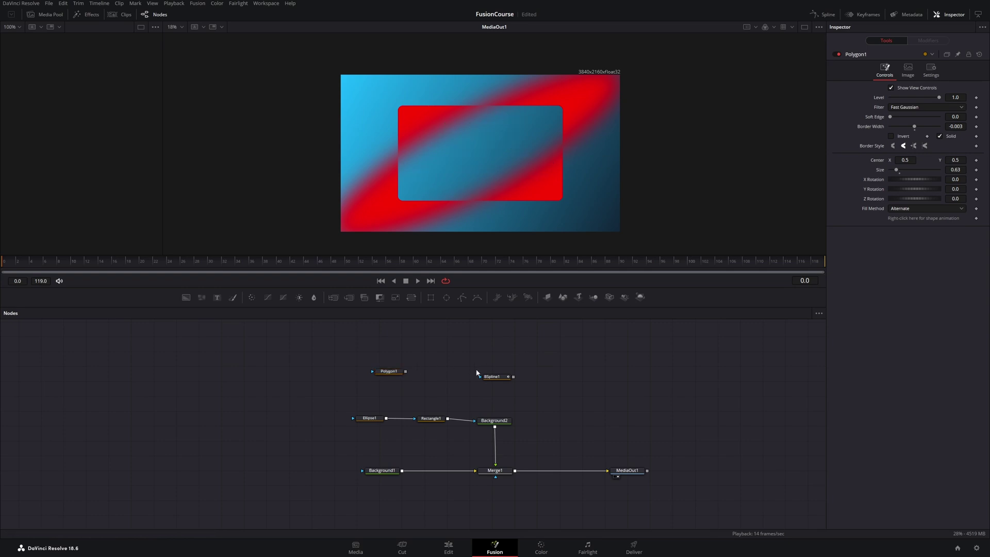
- Connect BSpline1 into Ellipse1's input, play the animation to check it, and rewind to frame 0
{"action": "left_click_drag", "start_coordinate": [499, 381], "coordinate": [353, 418]}
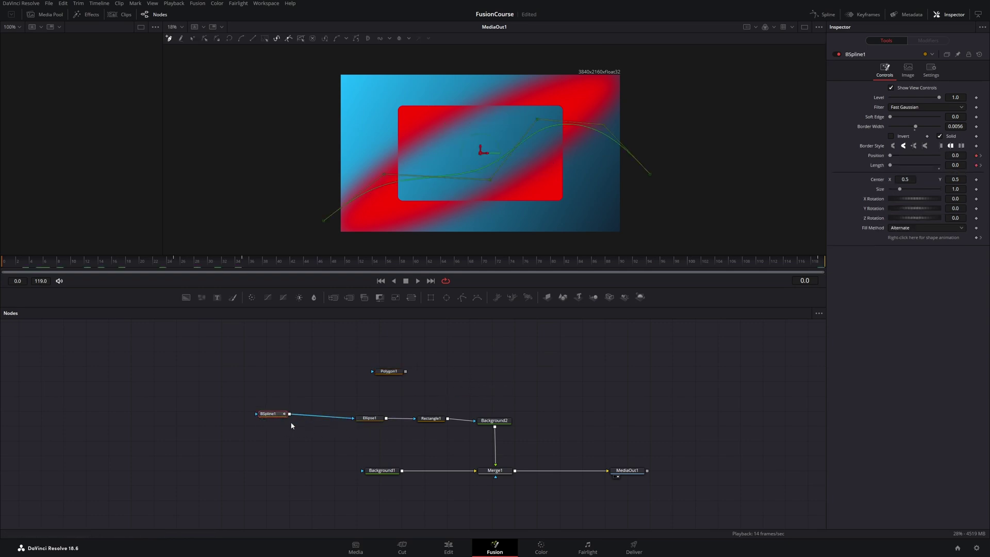
{"action": "left_click_drag", "start_coordinate": [281, 420], "coordinate": [309, 422]}
{"action": "left_click", "coordinate": [418, 281]}
{"action": "left_click", "coordinate": [405, 281]}
{"action": "left_click_drag", "start_coordinate": [182, 268], "coordinate": [12, 272]}
{"action": "left_click_drag", "start_coordinate": [297, 416], "coordinate": [298, 416]}
- Check that Rectangle1's paint mode is still Invert and move the Polygon1 node up
{"action": "left_click", "coordinate": [434, 421]}
{"action": "left_click", "coordinate": [905, 135]}
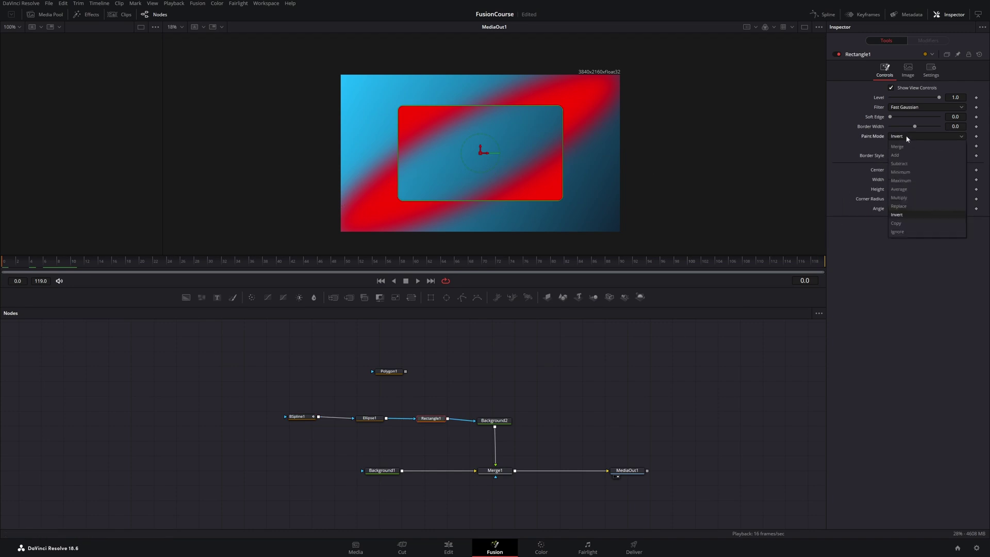
{"action": "left_click", "coordinate": [908, 213]}
{"action": "left_click_drag", "start_coordinate": [389, 371], "coordinate": [435, 349]}
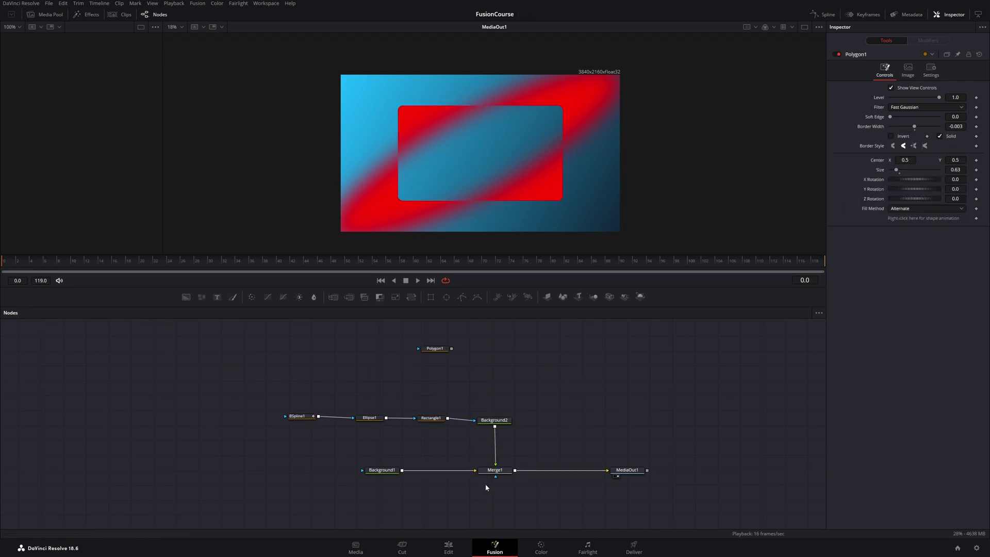
- Switch to the Edit page and scrub Timeline 2 to preview the finished Fusion composition
{"action": "left_click", "coordinate": [449, 549]}
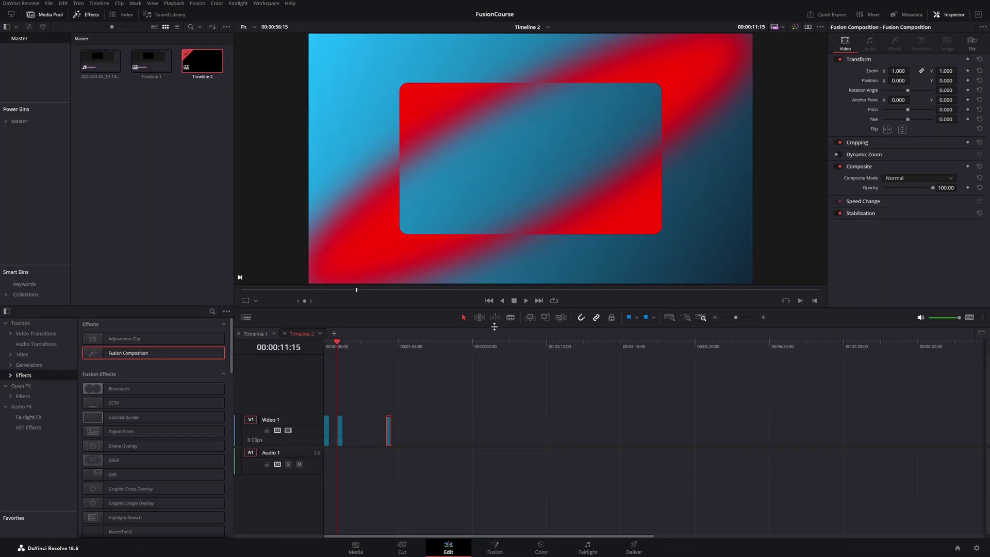
{"action": "left_click_drag", "start_coordinate": [382, 345], "coordinate": [386, 346]}
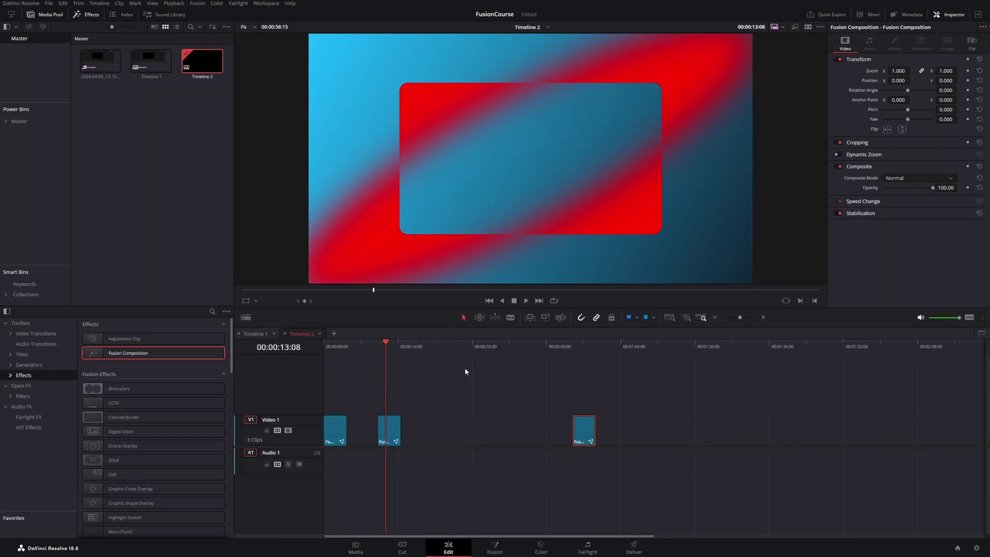